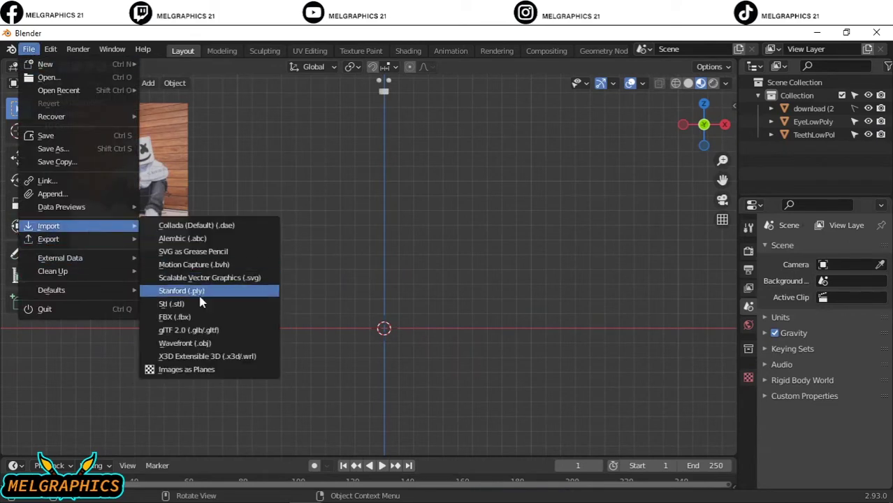
Step: Import the Chibi_lp.fbx model from the blender models folder
{"action": "left_click", "coordinate": [178, 318]}
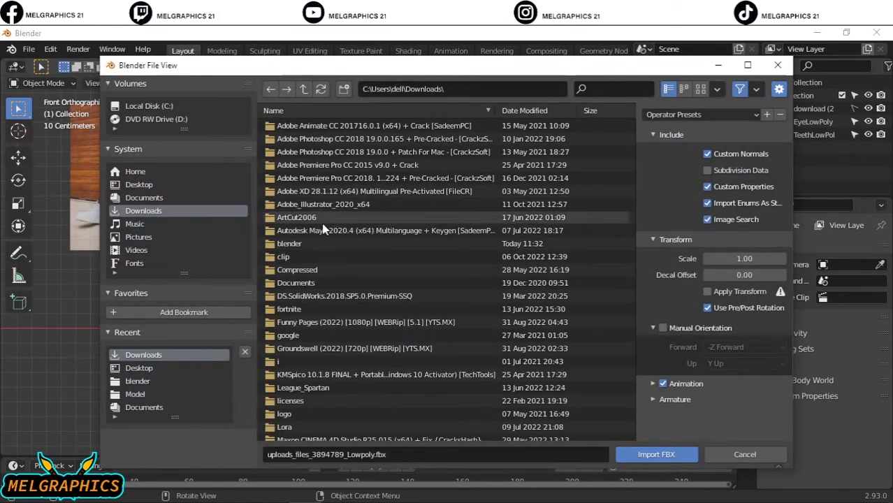
{"action": "double_click", "coordinate": [314, 243]}
{"action": "left_click", "coordinate": [378, 179]}
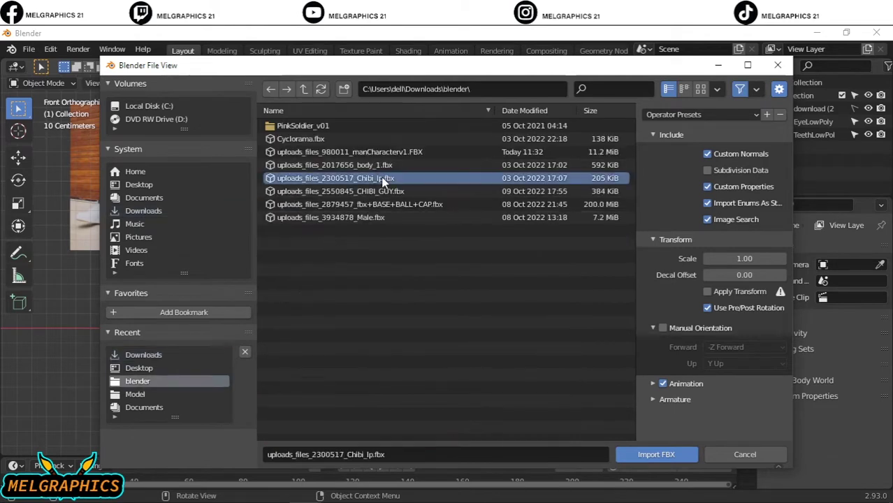
{"action": "left_click", "coordinate": [669, 454]}
Step: Select the Retopology body, name its material skin and paste a peach skin-tone base colour
{"action": "left_click_drag", "start_coordinate": [760, 149], "coordinate": [806, 135]}
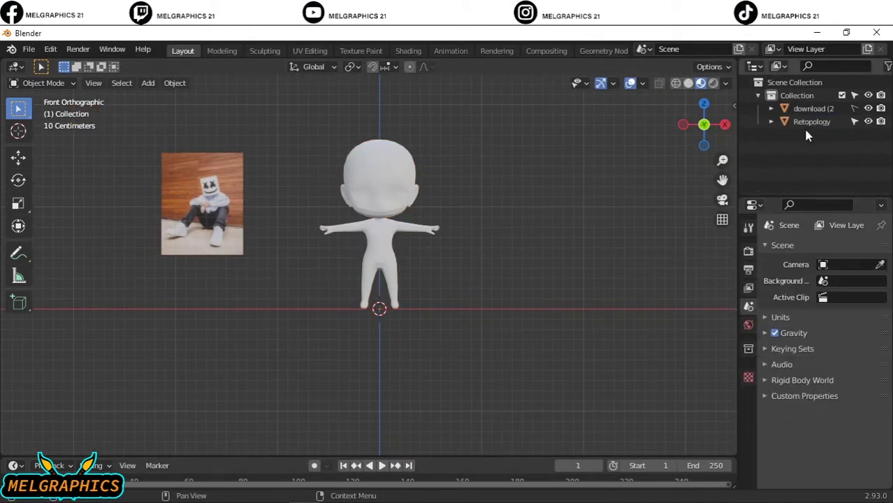
{"action": "left_click", "coordinate": [807, 124]}
{"action": "scroll", "coordinate": [393, 162], "scroll_direction": "up", "scroll_amount": 3}
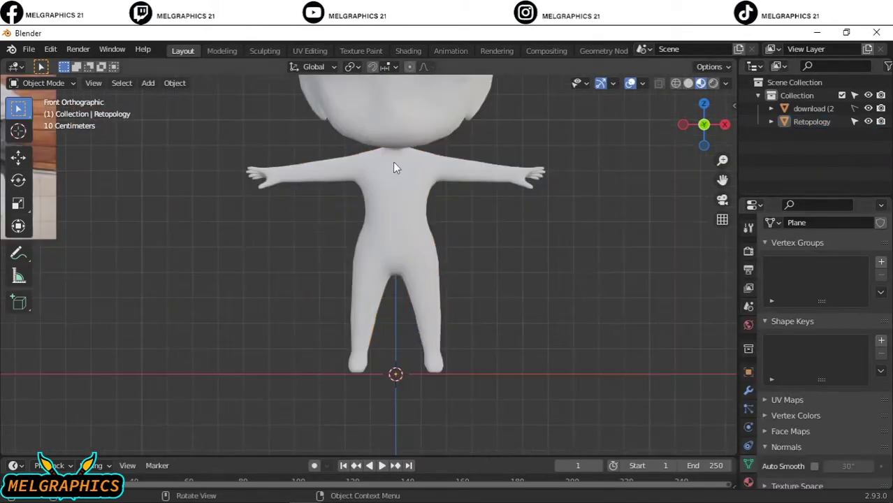
{"action": "scroll", "coordinate": [209, 133], "scroll_direction": "up", "scroll_amount": 2}
{"action": "key", "text": "shift+a"}
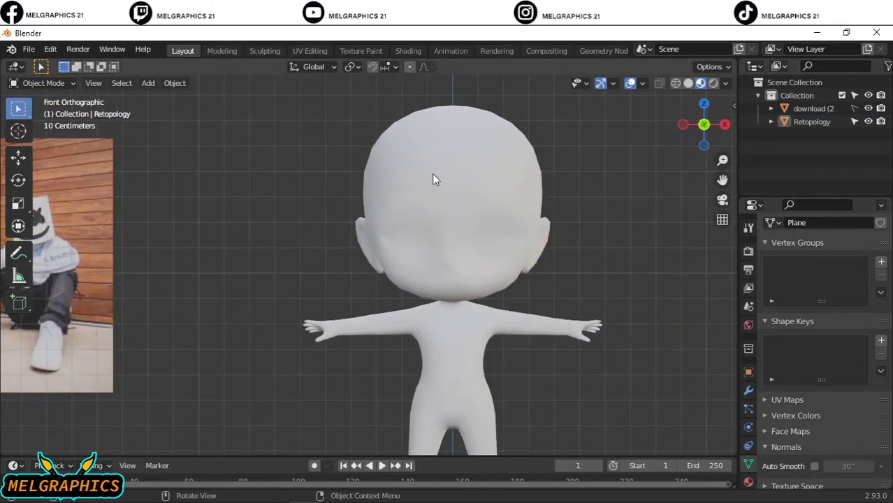
{"action": "left_click", "coordinate": [432, 174]}
{"action": "scroll", "coordinate": [467, 266], "scroll_direction": "down", "scroll_amount": 2}
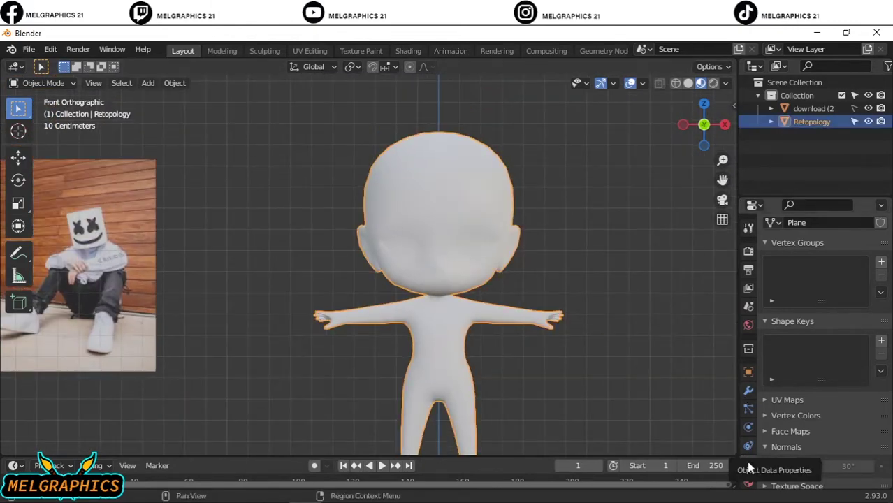
{"action": "left_click", "coordinate": [749, 482]}
{"action": "key", "text": "Return"}
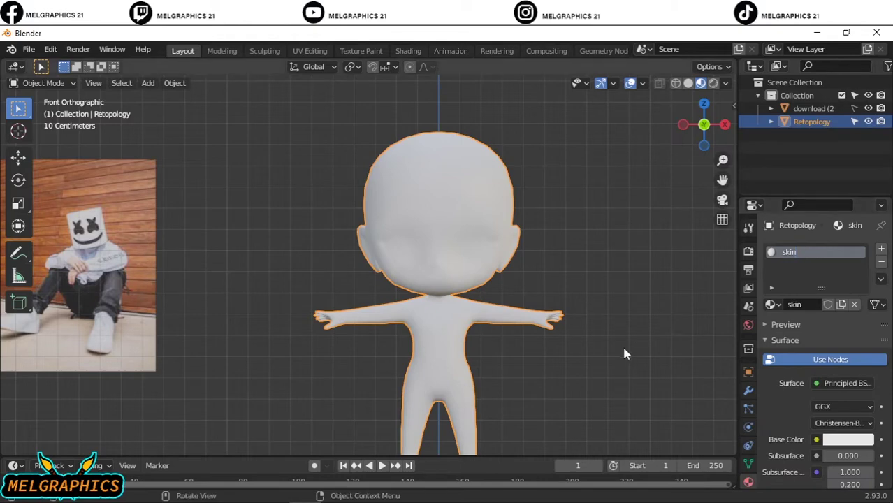
{"action": "key", "text": "ctrl+v"}
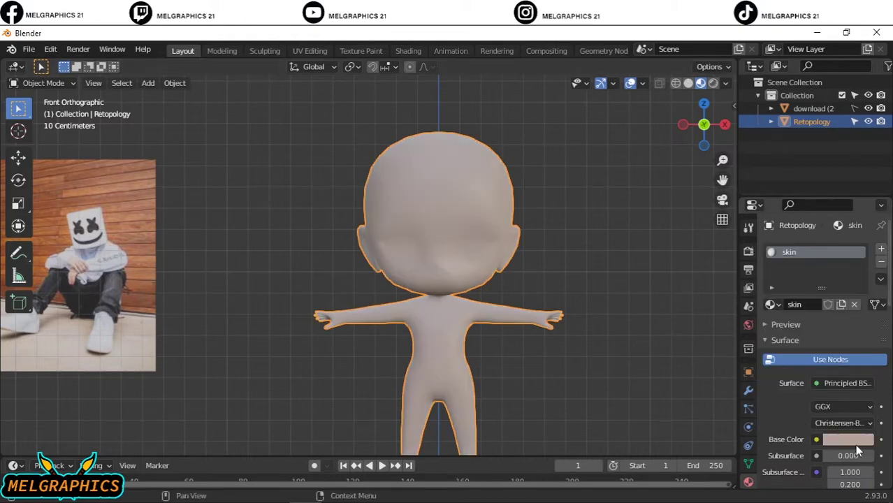
{"action": "left_click", "coordinate": [848, 439]}
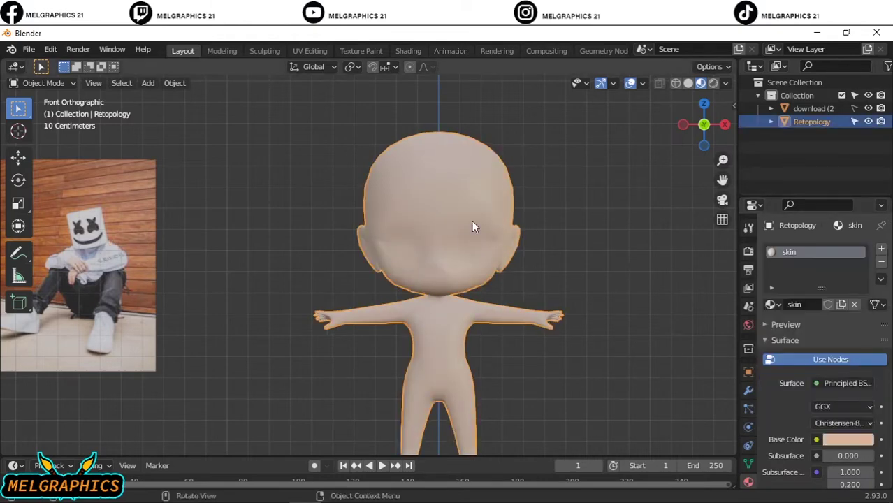
Step: Add a new cube to the scene
{"action": "key", "text": "shift+a"}
{"action": "left_click", "coordinate": [343, 194]}
{"action": "scroll", "coordinate": [532, 189], "scroll_direction": "down", "scroll_amount": 5}
Step: Scale the cube up and move it along Z to the character's head height
{"action": "key", "text": "s"}
{"action": "left_click", "coordinate": [442, 311]}
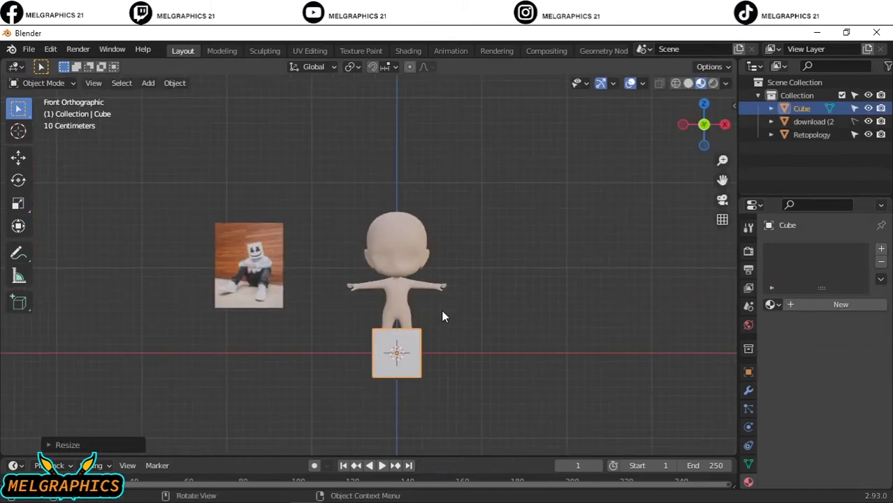
{"action": "key", "text": "KP_3"}
{"action": "key", "text": "g"}
{"action": "left_click", "coordinate": [437, 195]}
{"action": "key", "text": "KP_1"}
{"action": "scroll", "coordinate": [577, 239], "scroll_direction": "up", "scroll_amount": 4}
{"action": "key", "text": "s"}
{"action": "left_click", "coordinate": [637, 273]}
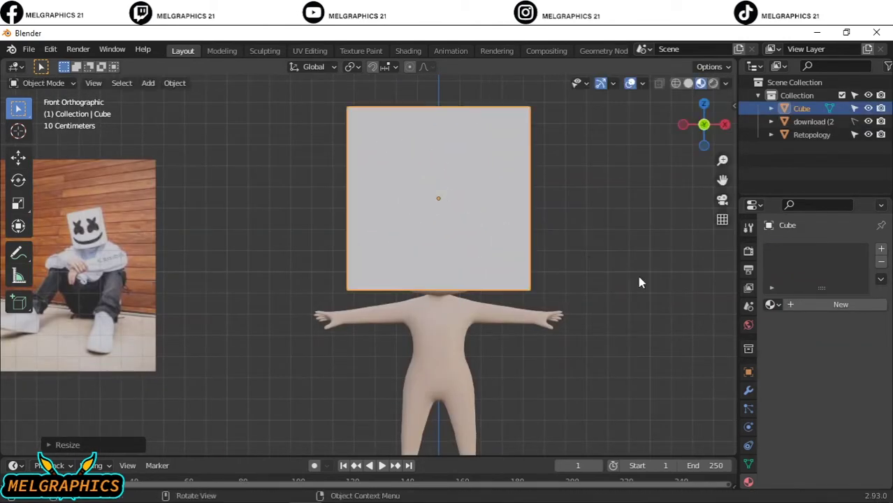
{"action": "key", "text": "KP_3"}
{"action": "left_click", "coordinate": [358, 194]}
{"action": "left_click", "coordinate": [357, 194]}
{"action": "key", "text": "g"}
{"action": "key", "text": "z"}
{"action": "left_click", "coordinate": [288, 144]}
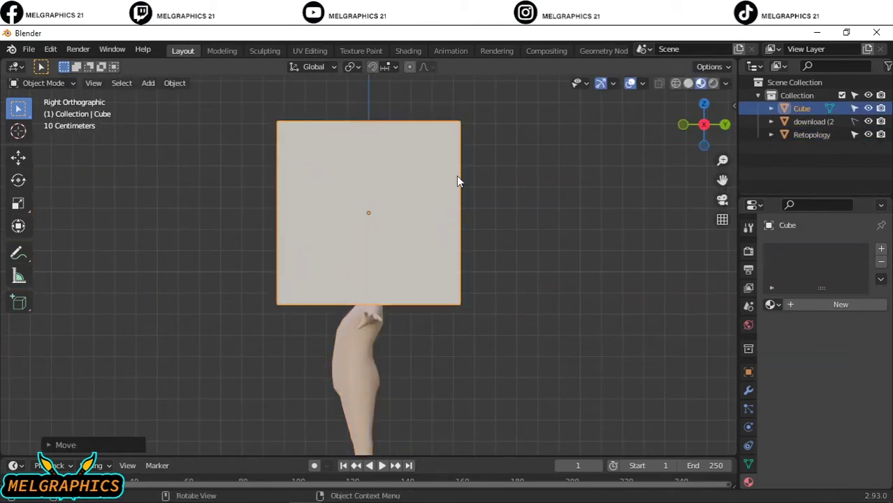
{"action": "key", "text": "KP_1"}
Step: Check the cube from the side and slide it along Y to cover the head
{"action": "left_click", "coordinate": [519, 168]}
{"action": "left_click", "coordinate": [520, 159]}
{"action": "key", "text": "s"}
{"action": "left_click", "coordinate": [578, 121]}
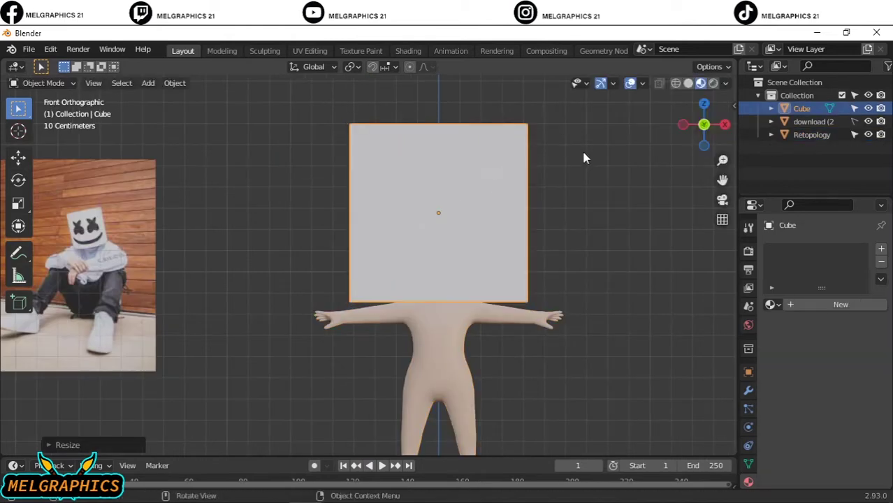
{"action": "key", "text": "KP_3"}
{"action": "key", "text": "KP_1"}
{"action": "key", "text": "KP_3"}
{"action": "middle_click_drag", "start_coordinate": [550, 299], "coordinate": [551, 302]}
{"action": "key", "text": "KP_3"}
{"action": "left_click", "coordinate": [345, 208]}
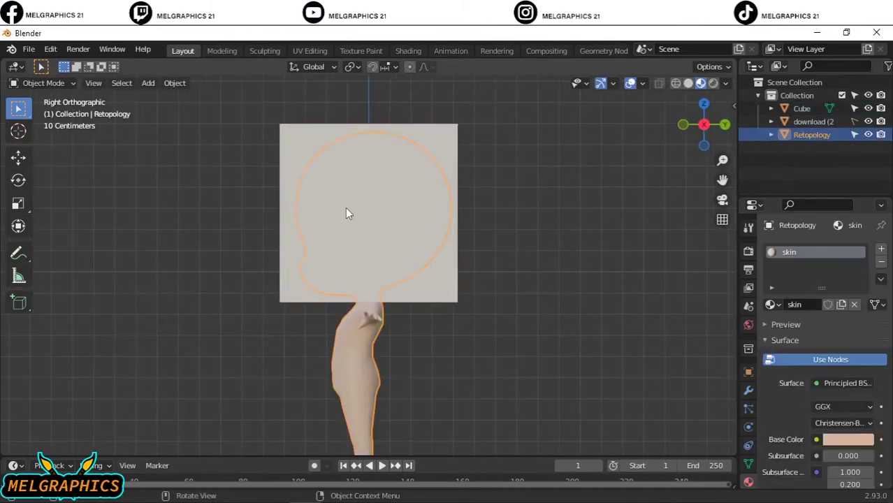
{"action": "left_click", "coordinate": [435, 283]}
{"action": "key", "text": "g"}
{"action": "key", "text": "y"}
{"action": "left_click", "coordinate": [439, 284]}
{"action": "left_click", "coordinate": [547, 353]}
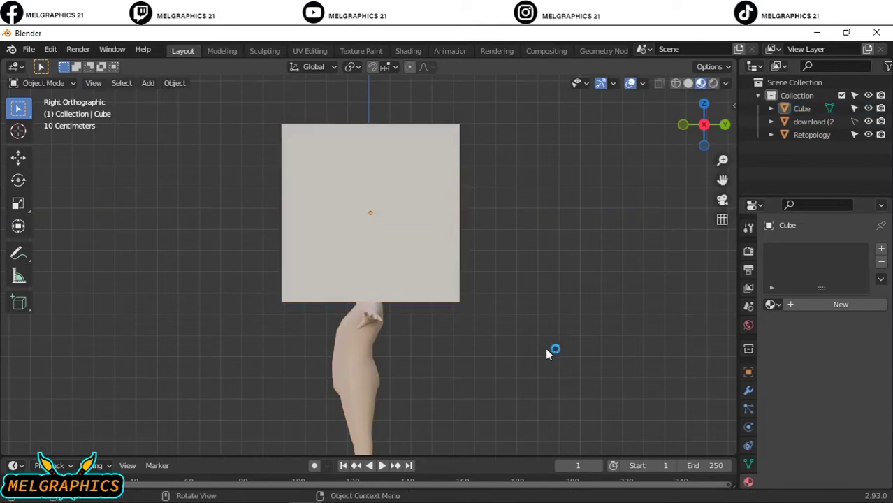
Step: Add a Bevel modifier to the cube with 0.26 m amount and 2 segments
{"action": "left_click", "coordinate": [748, 391]}
{"action": "left_click", "coordinate": [801, 249]}
{"action": "left_click", "coordinate": [633, 287]}
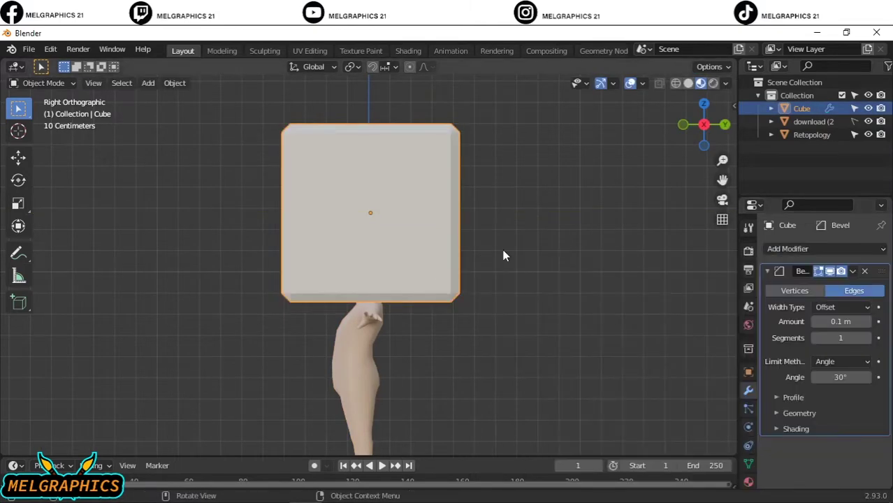
{"action": "middle_click_drag", "start_coordinate": [502, 253], "coordinate": [457, 259]}
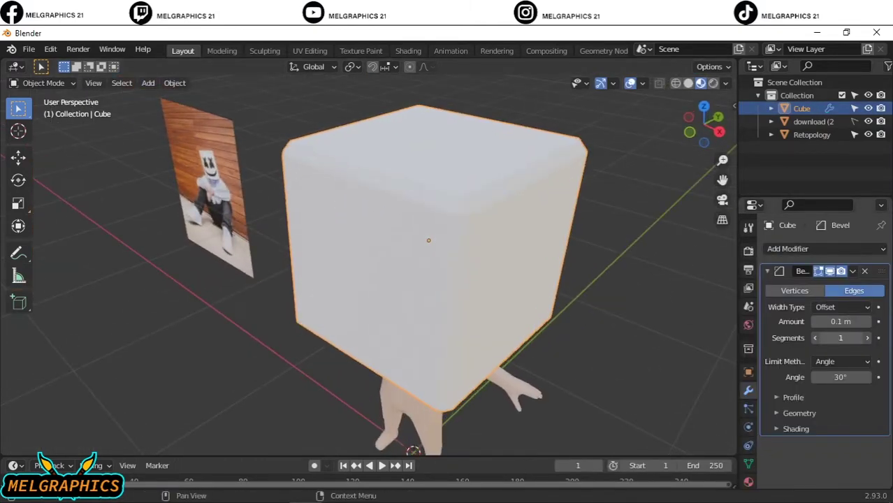
{"action": "left_click_drag", "start_coordinate": [841, 322], "coordinate": [867, 322]}
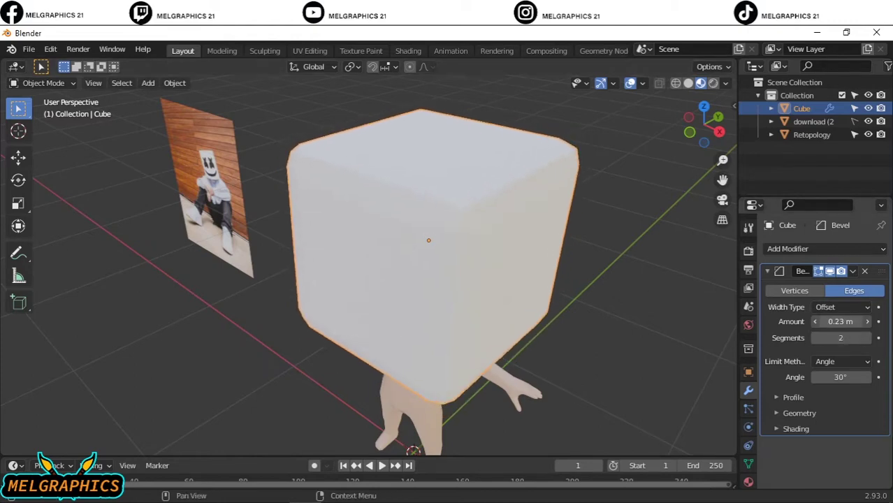
{"action": "middle_click_drag", "start_coordinate": [457, 258], "coordinate": [419, 260]}
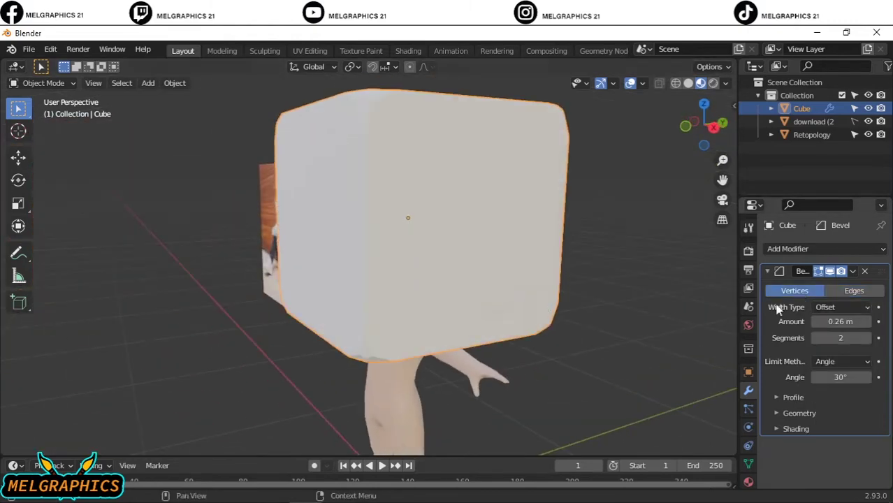
Step: Shade the bevelled head cube smooth
{"action": "middle_click_drag", "start_coordinate": [489, 293], "coordinate": [345, 214]}
{"action": "right_click", "coordinate": [345, 214]}
{"action": "left_click", "coordinate": [344, 215]}
{"action": "key", "text": "KP_1"}
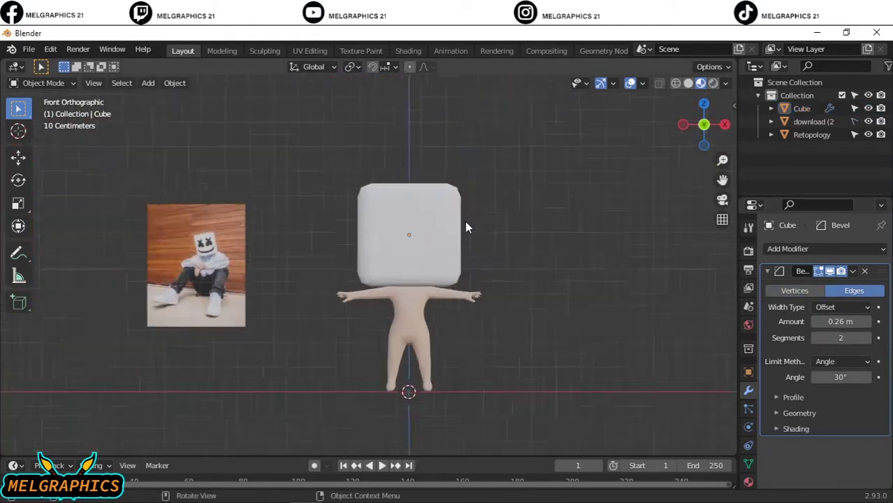
{"action": "scroll", "coordinate": [463, 230], "scroll_direction": "up", "scroll_amount": 2}
Step: Switch the chibi body into Edit Mode, briefly checking the mesh in wireframe
{"action": "left_click", "coordinate": [429, 339]}
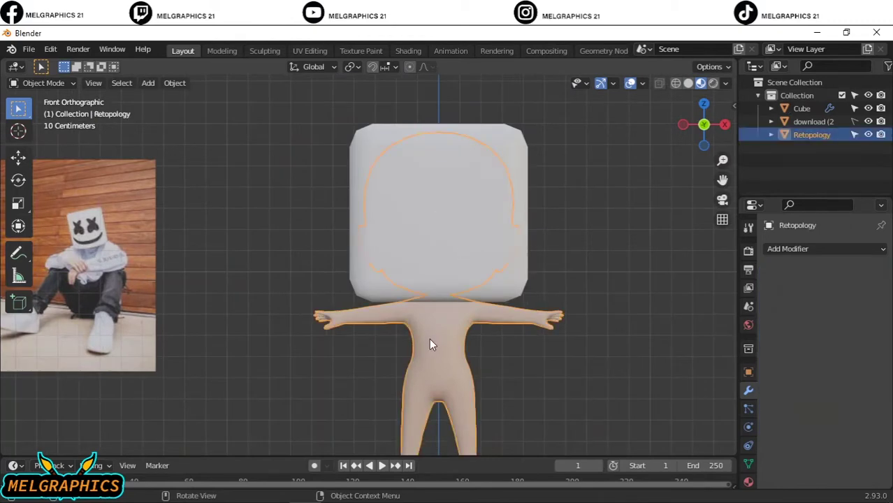
{"action": "left_click", "coordinate": [42, 83]}
{"action": "left_click", "coordinate": [42, 83]}
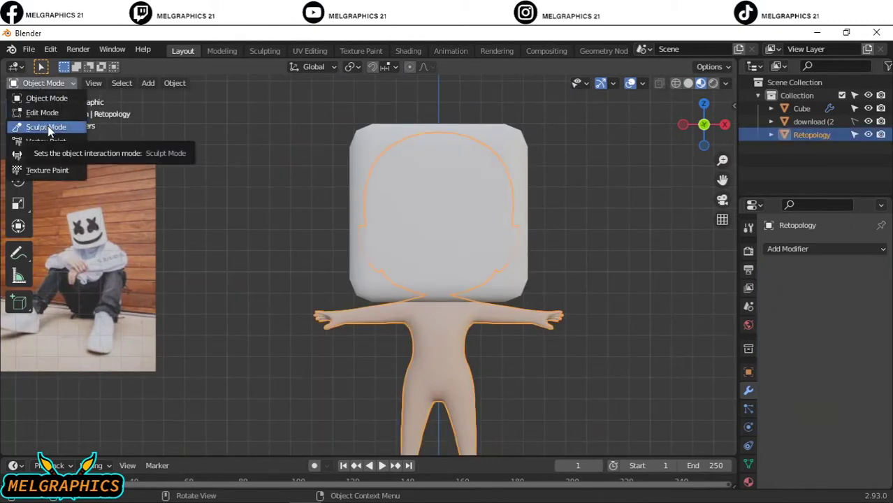
{"action": "left_click", "coordinate": [31, 109]}
{"action": "left_click", "coordinate": [675, 83]}
{"action": "scroll", "coordinate": [539, 323], "scroll_direction": "up", "scroll_amount": 3}
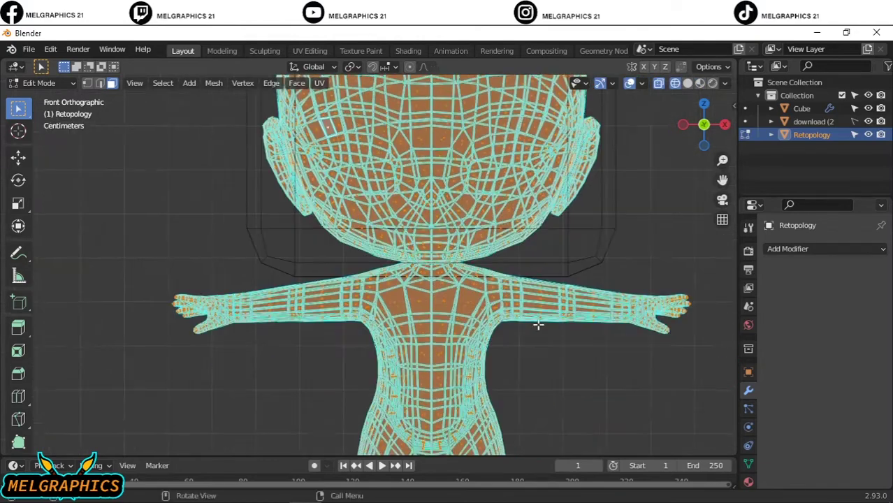
{"action": "scroll", "coordinate": [538, 323], "scroll_direction": "down", "scroll_amount": 5}
{"action": "scroll", "coordinate": [630, 210], "scroll_direction": "up", "scroll_amount": 2}
{"action": "left_click", "coordinate": [700, 83]}
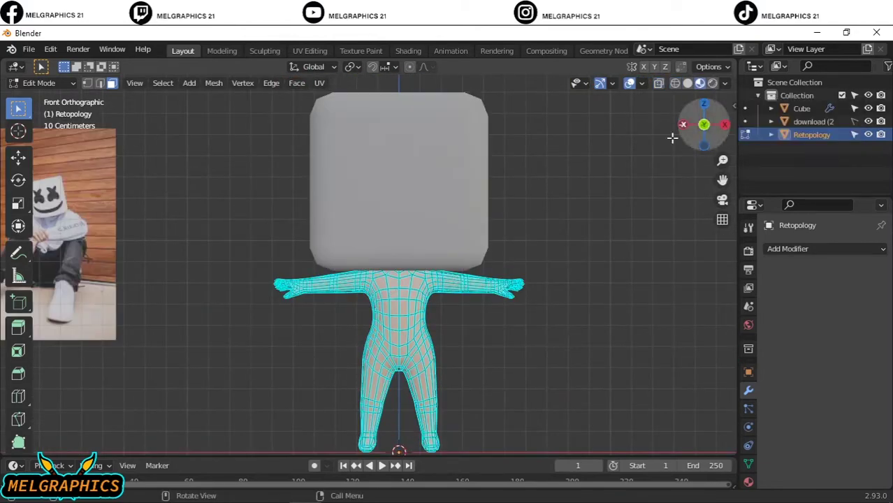
{"action": "scroll", "coordinate": [355, 317], "scroll_direction": "down", "scroll_amount": 1}
{"action": "scroll", "coordinate": [368, 303], "scroll_direction": "up", "scroll_amount": 5}
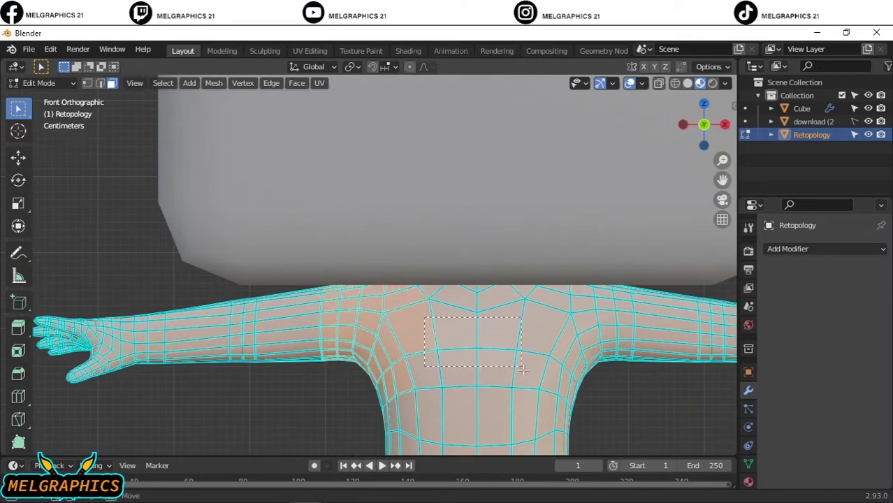
Step: Circle-select the torso faces across the chest, abdomen and waist in see-through mode
{"action": "middle_click_drag", "start_coordinate": [625, 368], "coordinate": [544, 185], "text": "shift"}
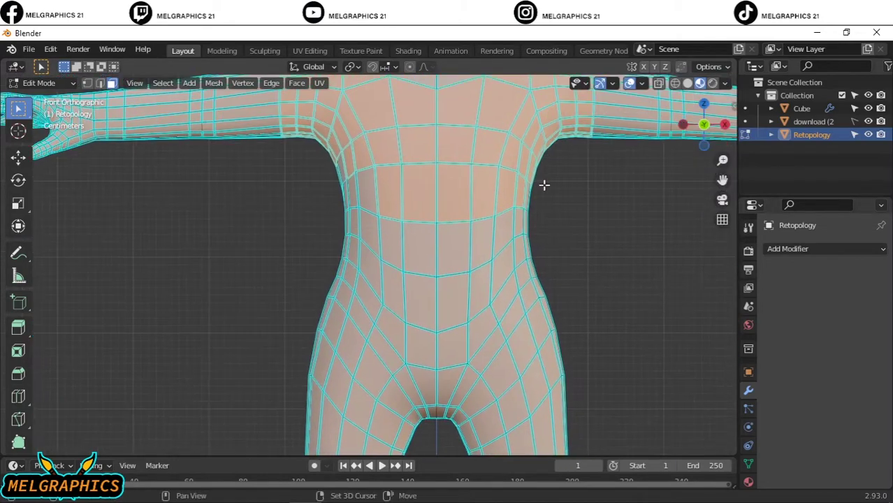
{"action": "left_click_drag", "start_coordinate": [538, 306], "coordinate": [538, 305]}
{"action": "key", "text": "shift+z"}
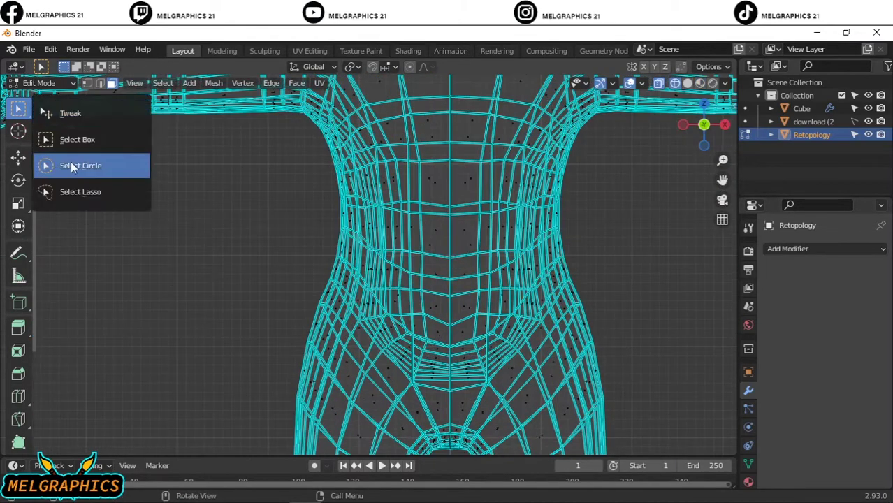
{"action": "left_click_drag", "start_coordinate": [18, 109], "coordinate": [70, 165]}
{"action": "left_click_drag", "start_coordinate": [410, 342], "coordinate": [448, 234]}
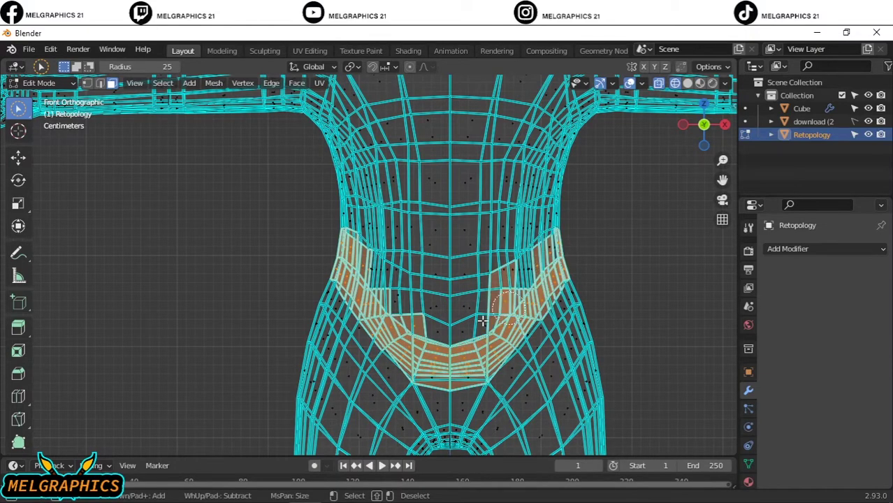
{"action": "middle_click_drag", "start_coordinate": [723, 175], "coordinate": [716, 293], "text": "shift"}
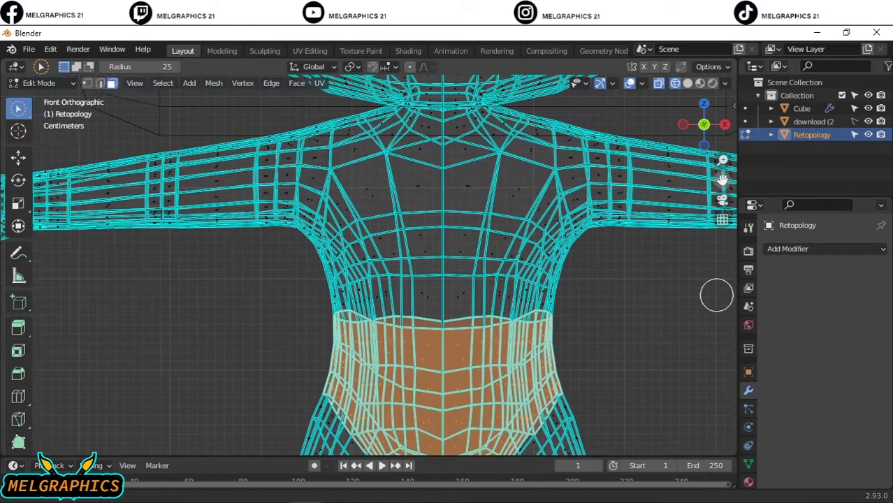
{"action": "mouse_move", "coordinate": [328, 342]}
{"action": "left_mouse_down"}
{"action": "mouse_move", "coordinate": [302, 223]}
{"action": "mouse_move", "coordinate": [552, 132]}
{"action": "left_mouse_up"}
{"action": "mouse_move", "coordinate": [559, 173]}
{"action": "left_mouse_down"}
{"action": "mouse_move", "coordinate": [529, 177]}
{"action": "mouse_move", "coordinate": [528, 190]}
{"action": "mouse_move", "coordinate": [424, 269]}
{"action": "left_mouse_up"}
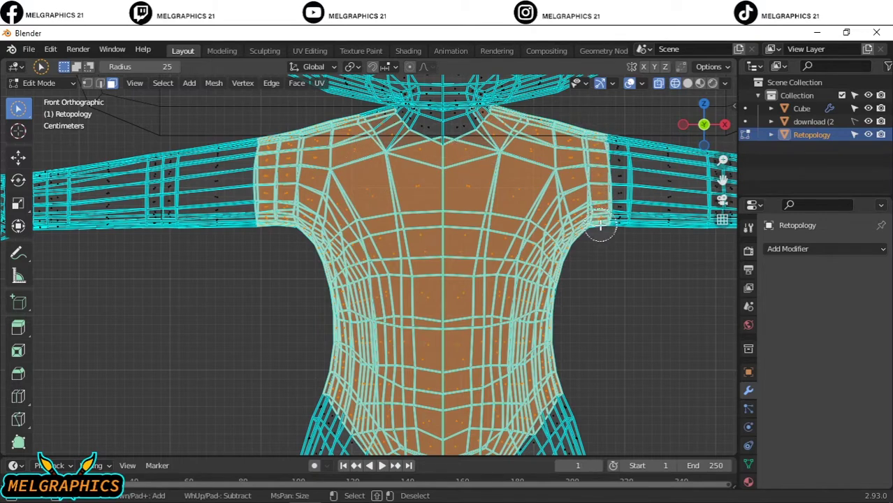
{"action": "scroll", "coordinate": [475, 229], "scroll_direction": "down", "scroll_amount": 5}
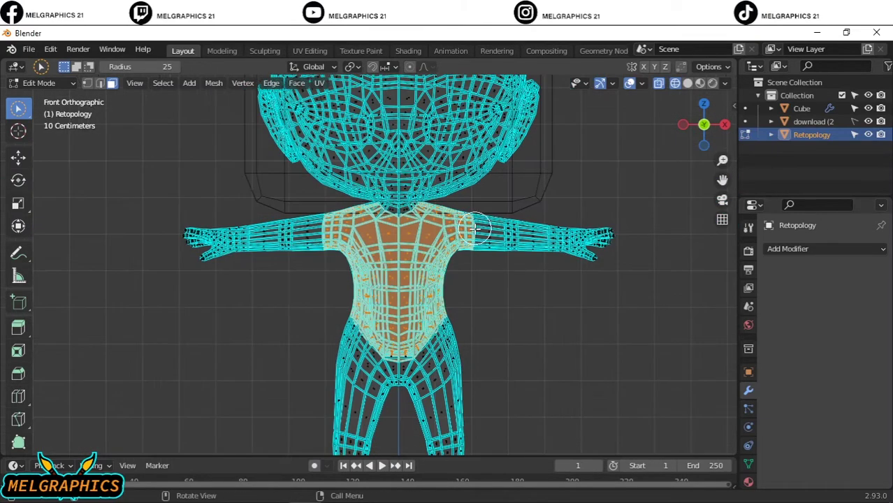
Step: Duplicate the torso faces and separate them into a new object, Retopology.001
{"action": "key", "text": "shift+d"}
{"action": "right_click", "coordinate": [369, 197]}
{"action": "right_click", "coordinate": [307, 335]}
{"action": "left_click", "coordinate": [489, 407]}
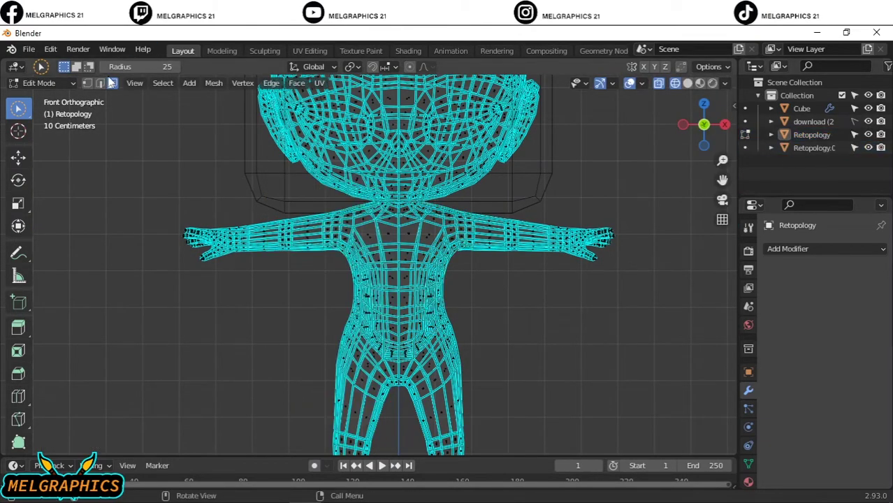
{"action": "key", "text": "Tab"}
{"action": "key", "text": "shift+z"}
{"action": "double_click", "coordinate": [814, 148]}
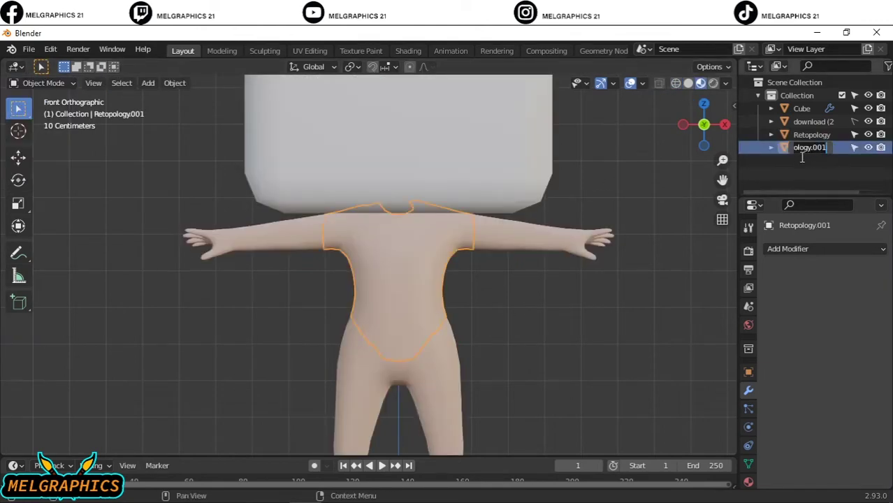
Step: Add a Solidify modifier to the shirt with Offset 1
{"action": "left_click", "coordinate": [793, 249]}
{"action": "left_click", "coordinate": [603, 465]}
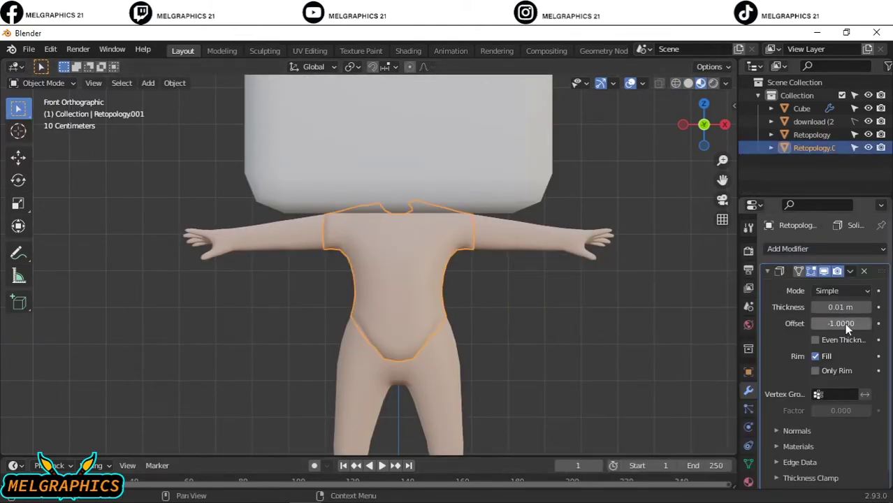
{"action": "left_click", "coordinate": [425, 296]}
{"action": "left_click", "coordinate": [424, 296]}
Step: In Sculpt Mode, grab the shirt's lower hem down over the hips
{"action": "left_click", "coordinate": [44, 82]}
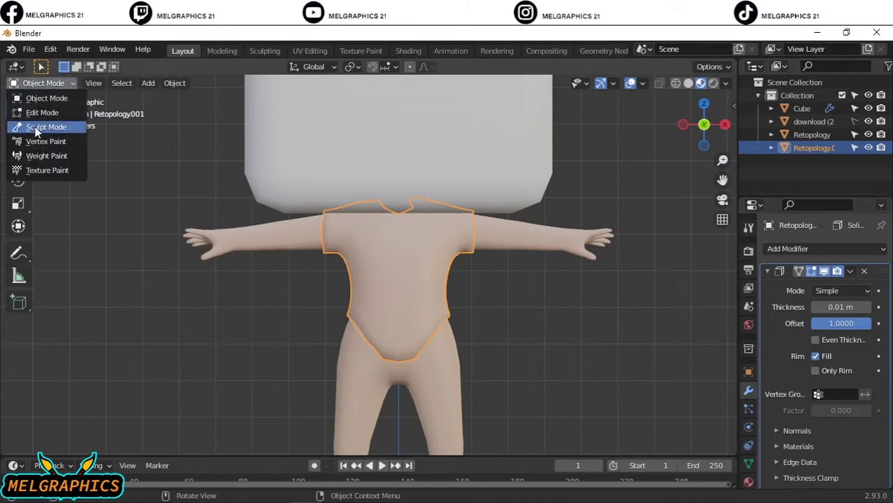
{"action": "left_click", "coordinate": [35, 127]}
{"action": "scroll", "coordinate": [601, 210], "scroll_direction": "up", "scroll_amount": 1}
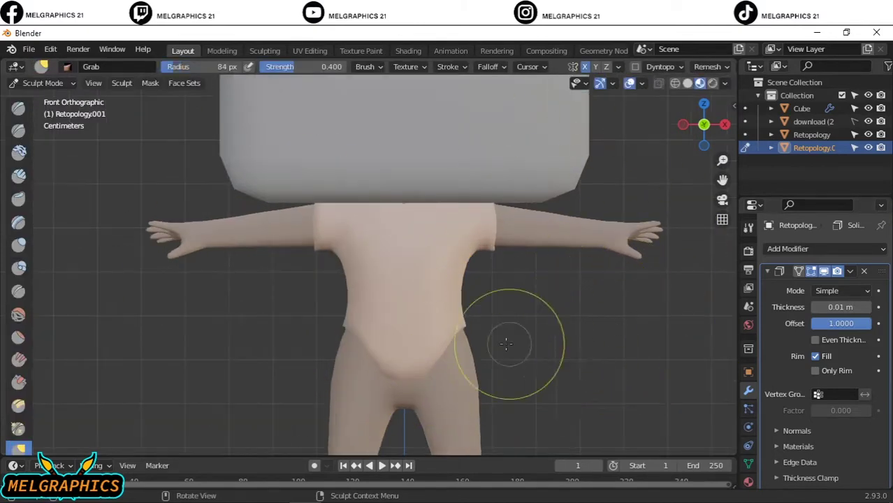
{"action": "key", "text": "f"}
{"action": "left_click", "coordinate": [459, 350]}
{"action": "mouse_move", "coordinate": [458, 349]}
{"action": "left_mouse_down"}
{"action": "mouse_move", "coordinate": [409, 393]}
{"action": "mouse_move", "coordinate": [363, 342]}
{"action": "left_mouse_up"}
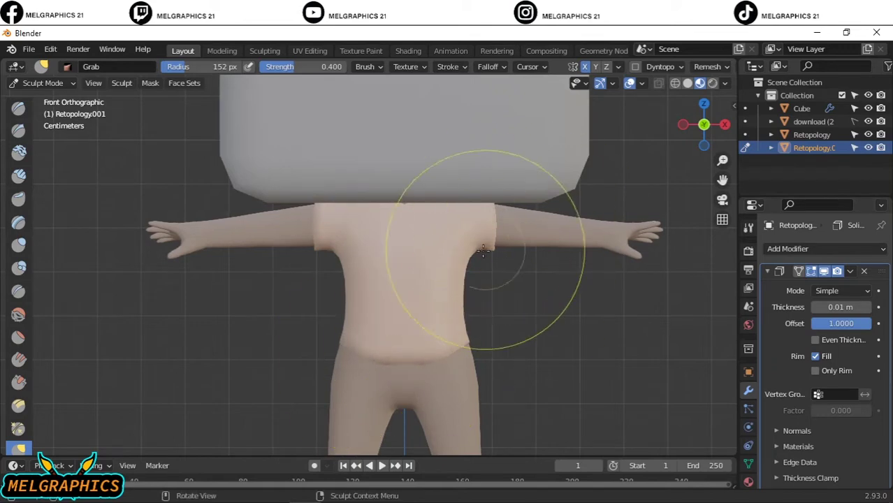
{"action": "scroll", "coordinate": [458, 254], "scroll_direction": "down", "scroll_amount": 3}
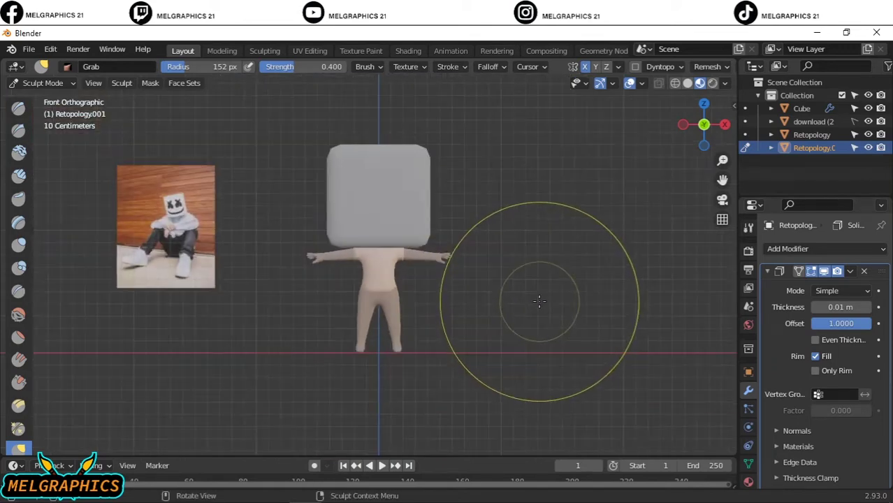
{"action": "scroll", "coordinate": [534, 303], "scroll_direction": "up", "scroll_amount": 2}
Step: Create a new Material.001 for the shirt and set its base colour
{"action": "key", "text": "ctrl+Tab"}
{"action": "left_click", "coordinate": [748, 482]}
{"action": "left_click", "coordinate": [854, 305]}
{"action": "left_click", "coordinate": [811, 305]}
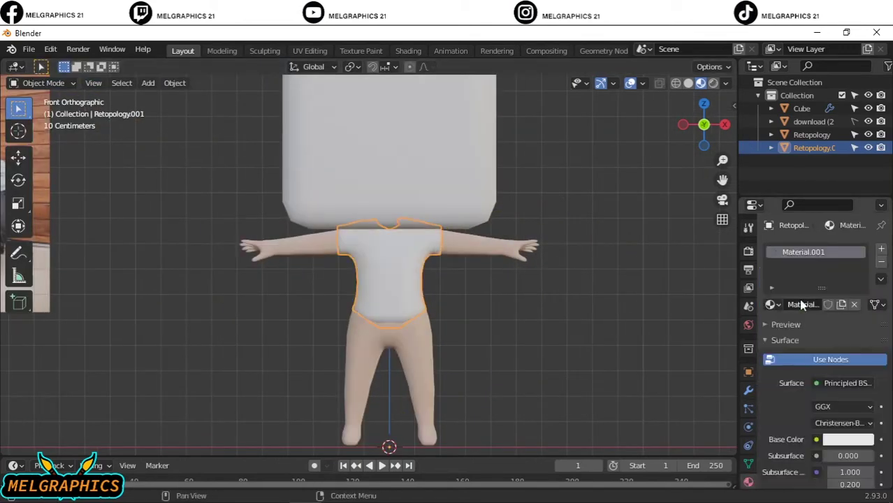
{"action": "left_click", "coordinate": [847, 439]}
{"action": "left_click", "coordinate": [860, 445]}
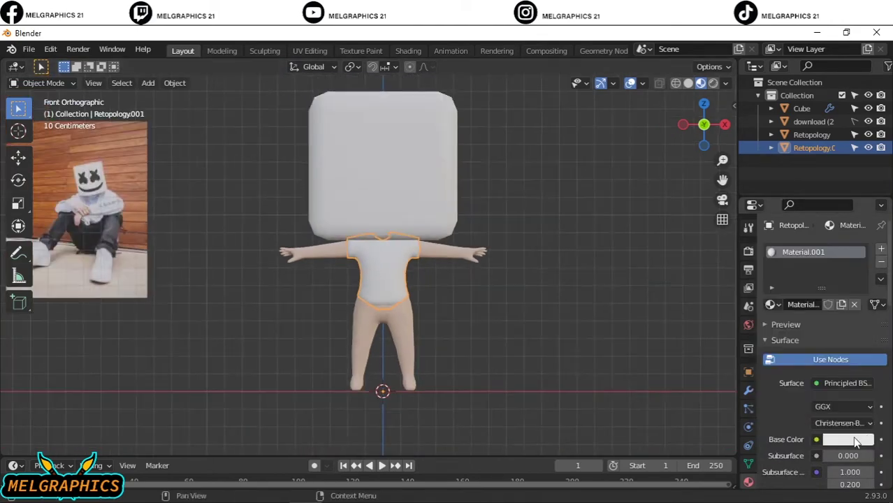
{"action": "left_click", "coordinate": [445, 251]}
Step: Circle-select the upper-arm faces in Edit Mode and separate them into Retopology.002
{"action": "left_click", "coordinate": [49, 86]}
{"action": "left_click", "coordinate": [42, 113]}
{"action": "scroll", "coordinate": [255, 213], "scroll_direction": "up", "scroll_amount": 3}
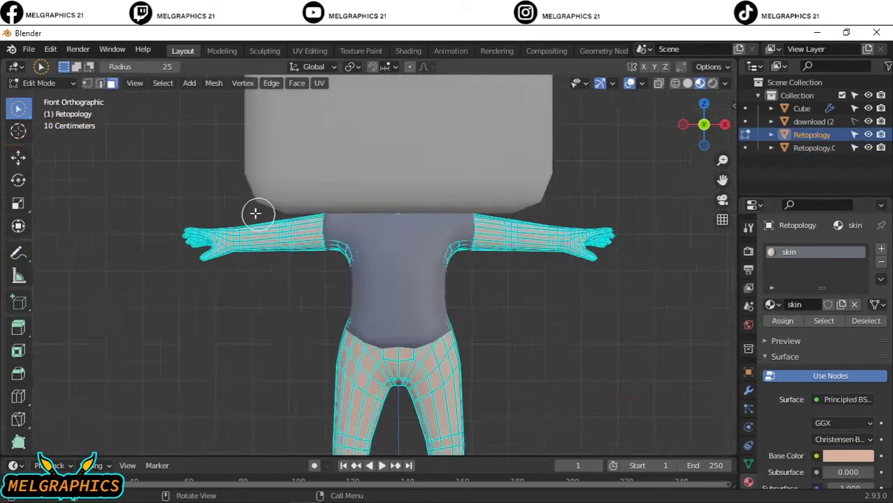
{"action": "scroll", "coordinate": [322, 257], "scroll_direction": "up", "scroll_amount": 2}
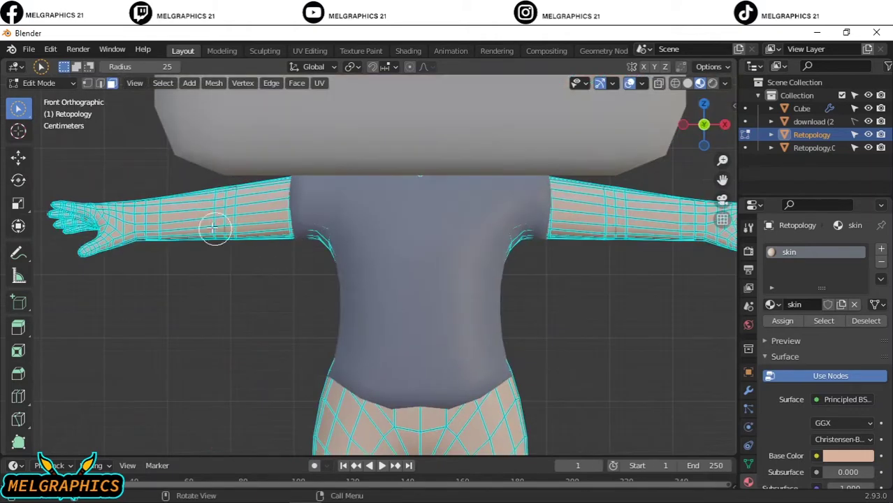
{"action": "key", "text": "alt+z"}
{"action": "key", "text": "c"}
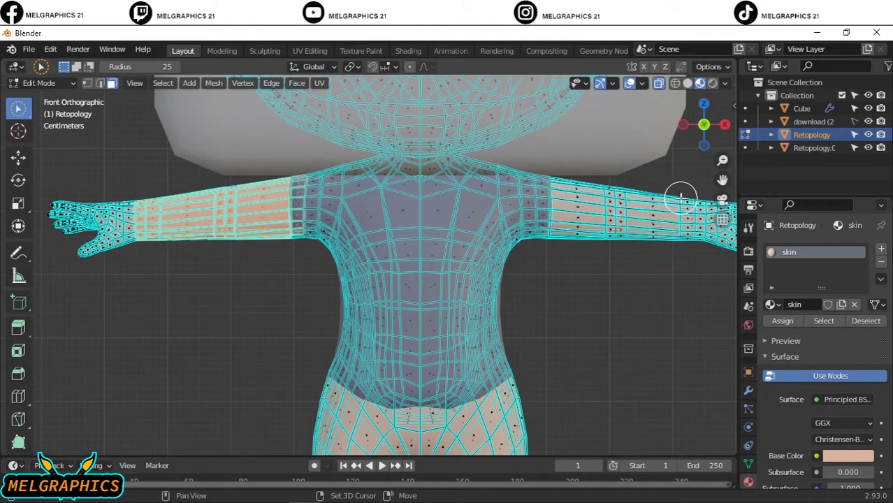
{"action": "right_click", "coordinate": [247, 174]}
{"action": "left_click", "coordinate": [248, 283]}
{"action": "key", "text": "Tab"}
Step: Replace the sleeves' skin material with a new white material
{"action": "left_click", "coordinate": [115, 206]}
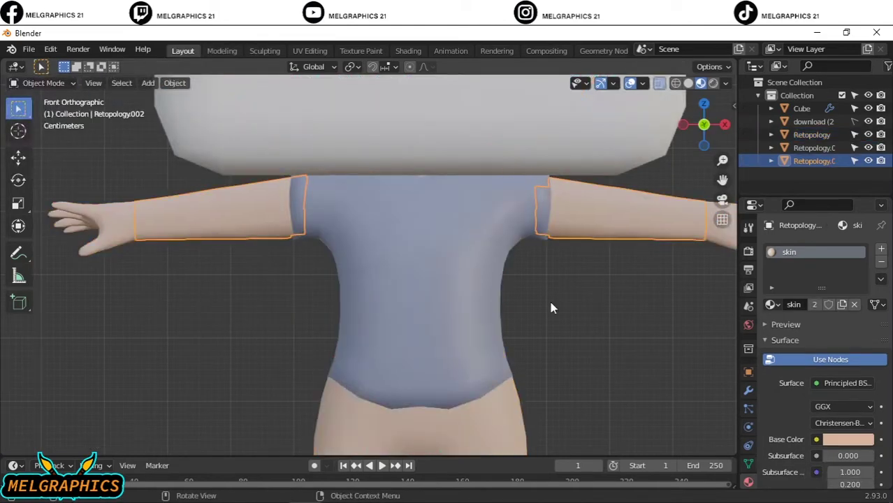
{"action": "left_click", "coordinate": [882, 262]}
{"action": "scroll", "coordinate": [608, 334], "scroll_direction": "down", "scroll_amount": 4}
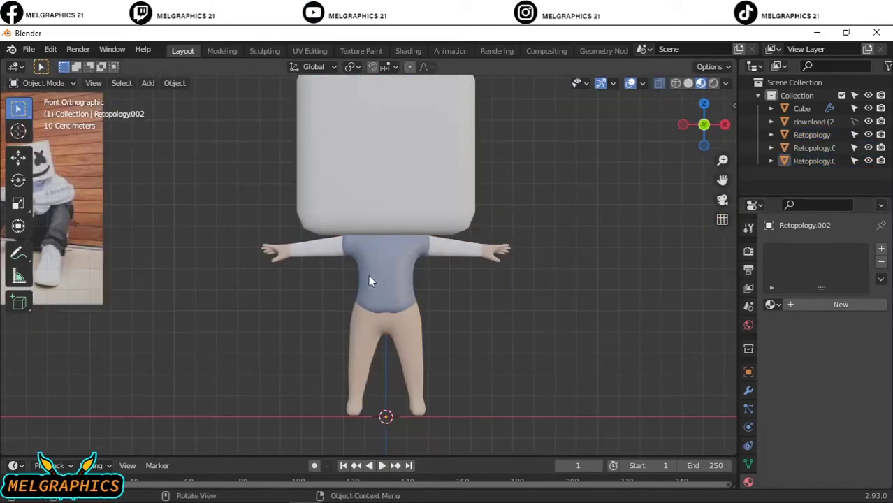
{"action": "scroll", "coordinate": [371, 280], "scroll_direction": "up", "scroll_amount": 4}
{"action": "left_click", "coordinate": [261, 236]}
{"action": "left_click", "coordinate": [841, 304]}
{"action": "left_click", "coordinate": [848, 439]}
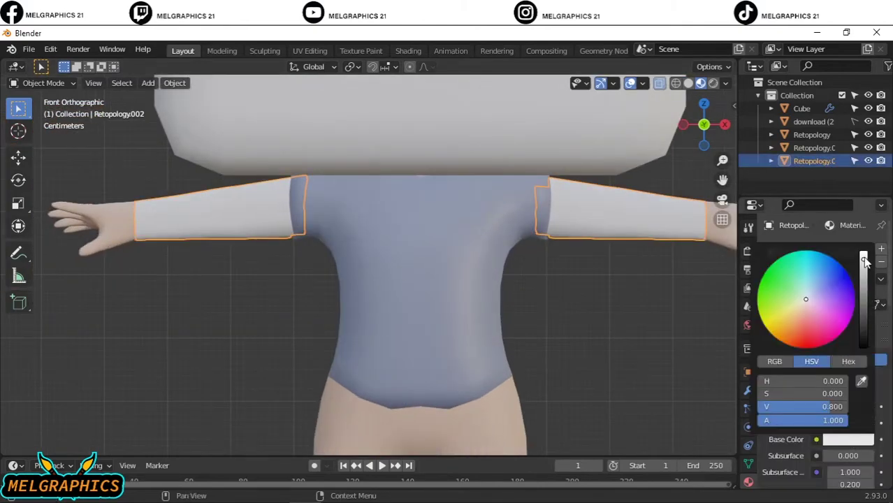
{"action": "scroll", "coordinate": [619, 317], "scroll_direction": "down", "scroll_amount": 3}
{"action": "left_click", "coordinate": [619, 317]}
Step: Give the sleeves a 0.01 m Solidify thickness
{"action": "left_click", "coordinate": [749, 390]}
{"action": "left_click", "coordinate": [824, 249]}
{"action": "left_click", "coordinate": [622, 469]}
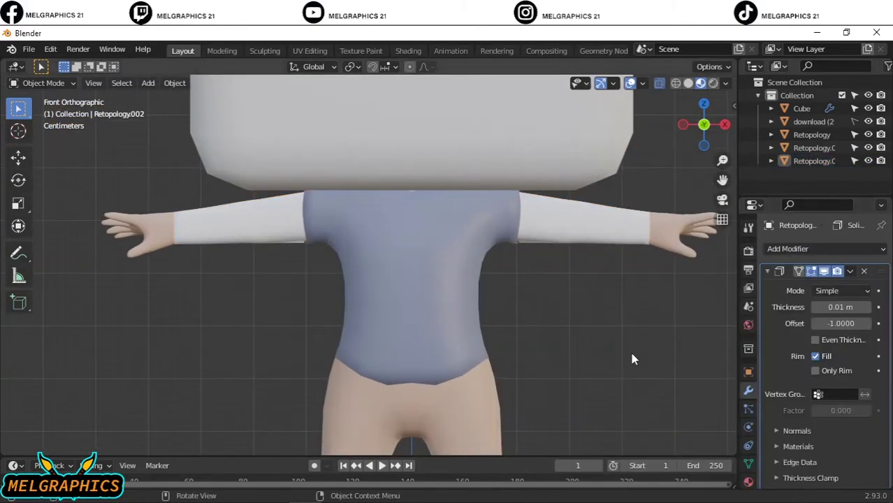
Step: Put the sleeves in Sculpt Mode, then return the body mesh to Edit Mode
{"action": "left_click", "coordinate": [531, 244]}
{"action": "left_click", "coordinate": [42, 83]}
{"action": "left_click", "coordinate": [36, 126]}
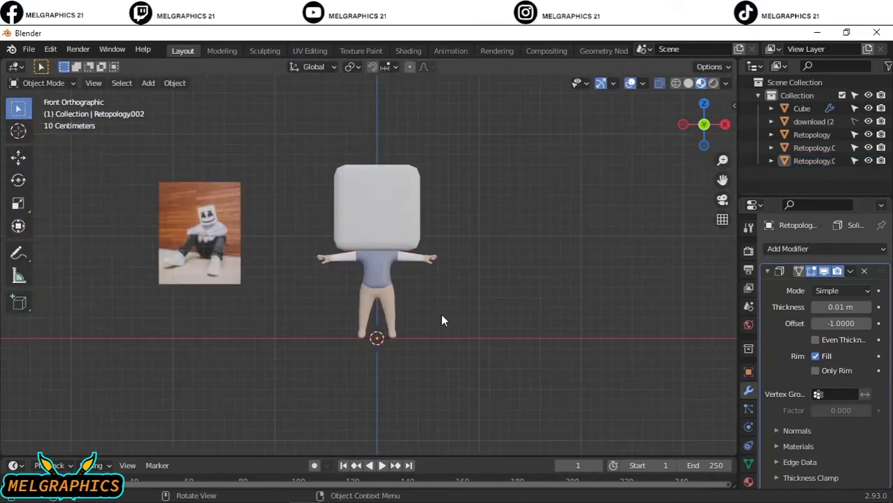
{"action": "scroll", "coordinate": [442, 320], "scroll_direction": "up", "scroll_amount": 3}
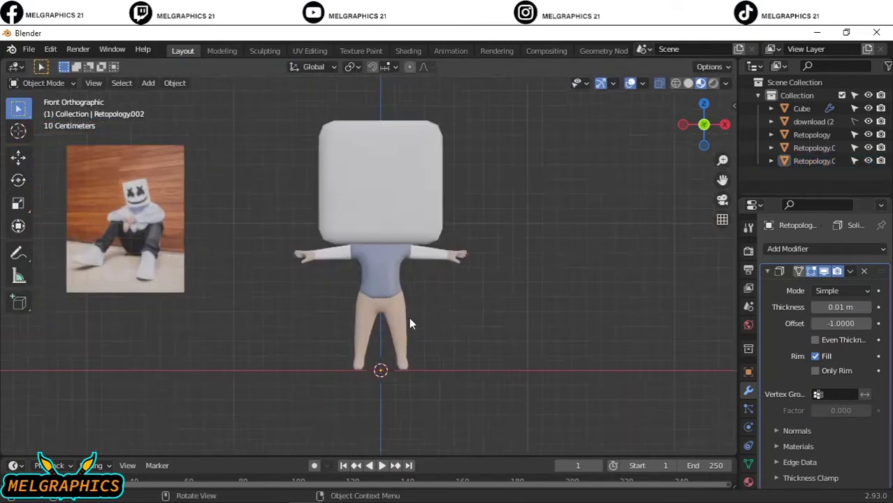
{"action": "scroll", "coordinate": [409, 318], "scroll_direction": "up", "scroll_amount": 2}
{"action": "left_click", "coordinate": [375, 367]}
{"action": "left_click", "coordinate": [42, 83]}
{"action": "left_click", "coordinate": [39, 112]}
Step: Separate the hip and leg faces into their own trousers object
{"action": "scroll", "coordinate": [528, 290], "scroll_direction": "up", "scroll_amount": 2}
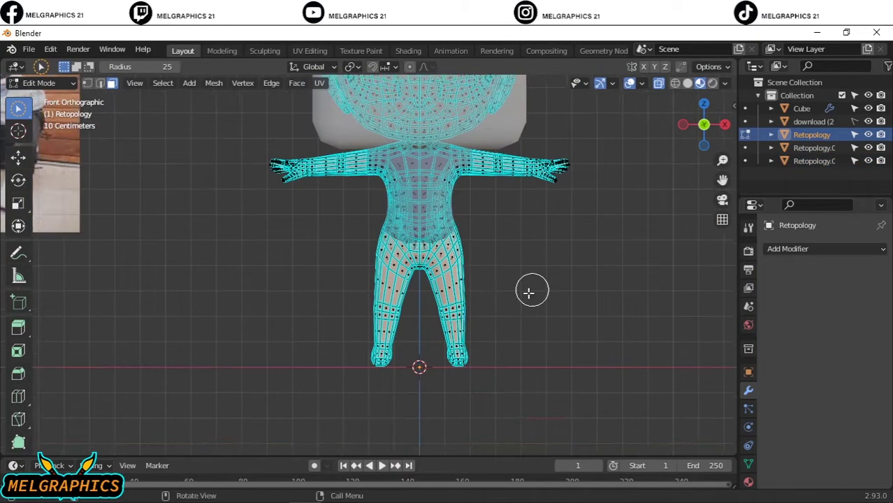
{"action": "scroll", "coordinate": [399, 424], "scroll_direction": "up", "scroll_amount": 2}
{"action": "left_click_drag", "start_coordinate": [395, 224], "coordinate": [539, 207]}
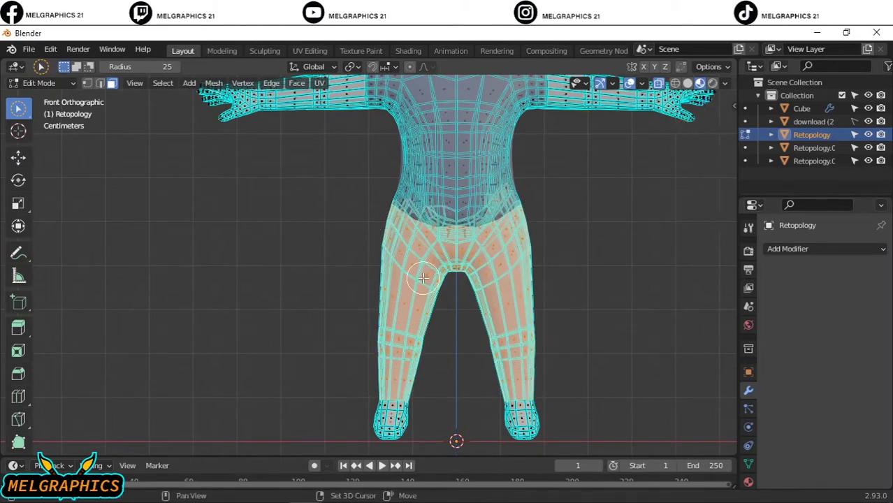
{"action": "right_click", "coordinate": [422, 278]}
{"action": "left_click", "coordinate": [479, 289]}
{"action": "key", "text": "Tab"}
{"action": "left_click", "coordinate": [417, 254]}
Step: Give the trousers a Solidify modifier with offset -1
{"action": "left_click", "coordinate": [788, 248]}
{"action": "left_click", "coordinate": [616, 424]}
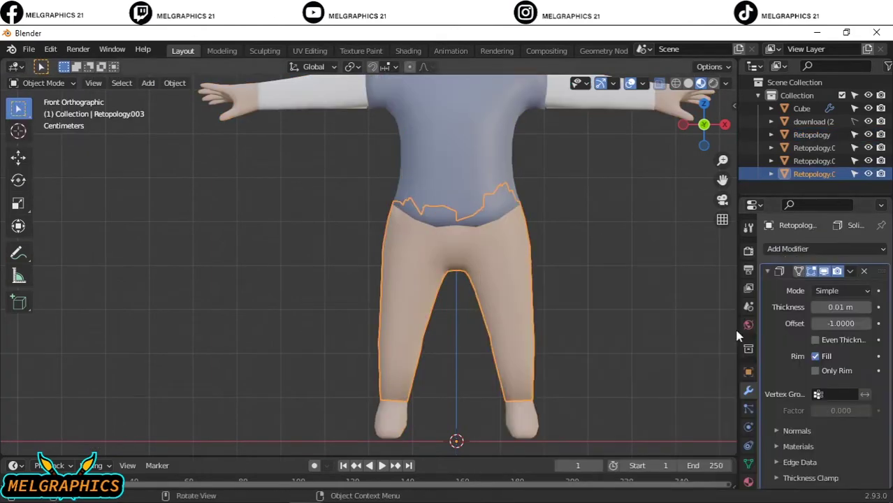
{"action": "left_click", "coordinate": [847, 323]}
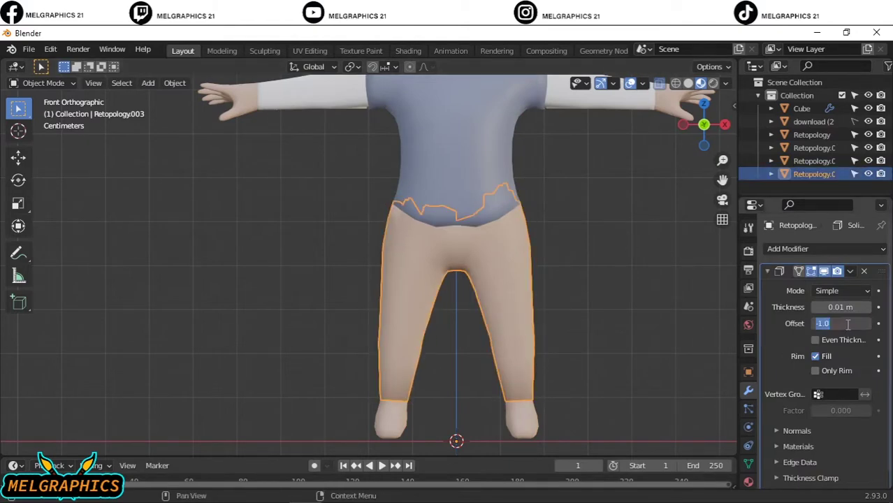
{"action": "type", "text": ".5"}
{"action": "left_click", "coordinate": [578, 283]}
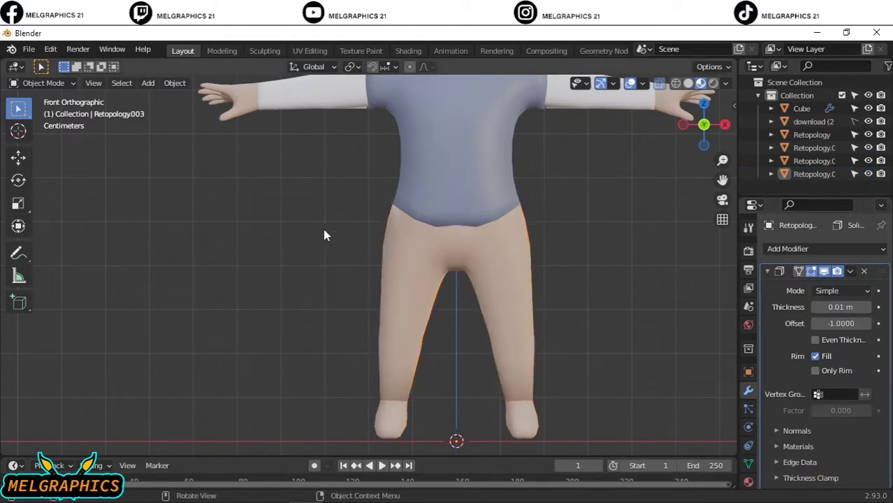
{"action": "scroll", "coordinate": [391, 272], "scroll_direction": "down", "scroll_amount": 3}
Step: Replace the trousers' inherited skin material with a new dark grey material
{"action": "left_click", "coordinate": [748, 481]}
{"action": "left_click", "coordinate": [834, 439]}
{"action": "left_click", "coordinate": [855, 304]}
{"action": "left_click", "coordinate": [819, 308]}
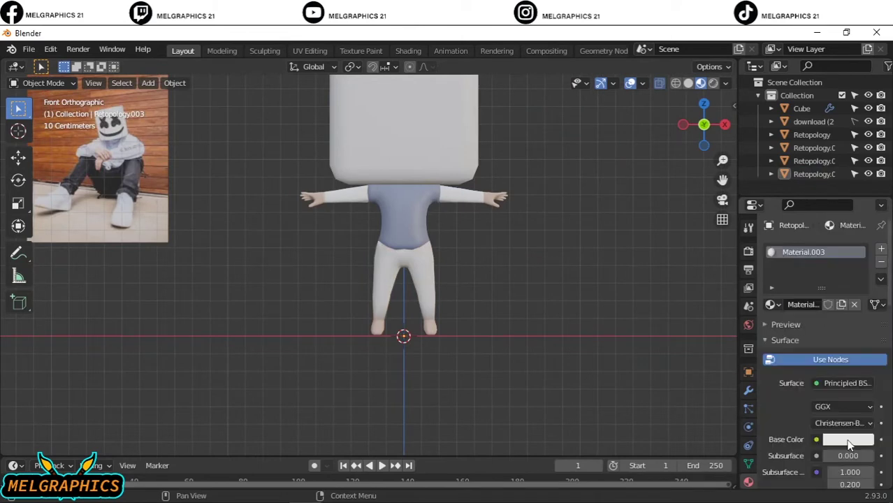
{"action": "left_click", "coordinate": [513, 305]}
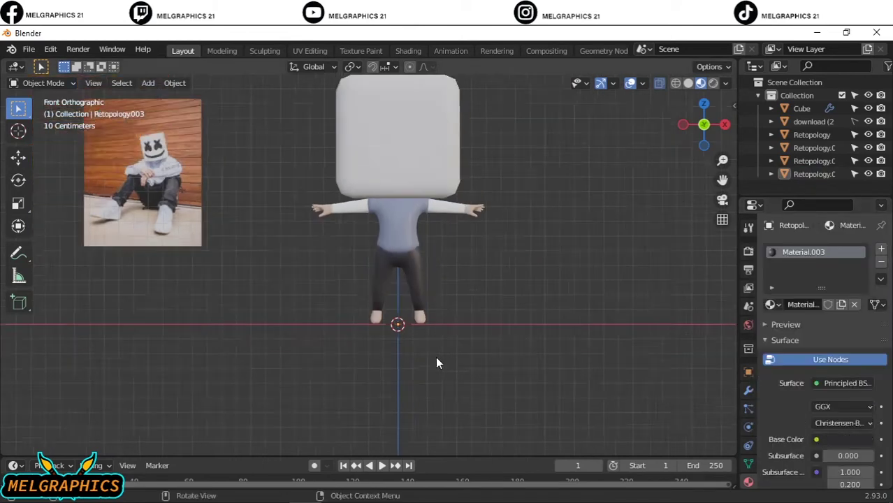
{"action": "scroll", "coordinate": [436, 358], "scroll_direction": "down", "scroll_amount": 1}
{"action": "scroll", "coordinate": [419, 358], "scroll_direction": "up", "scroll_amount": 9}
{"action": "scroll", "coordinate": [482, 313], "scroll_direction": "down", "scroll_amount": 2}
Step: In Edit Mode, circle-select the feet faces and separate them into a new object
{"action": "left_click", "coordinate": [482, 312]}
{"action": "left_click", "coordinate": [42, 83]}
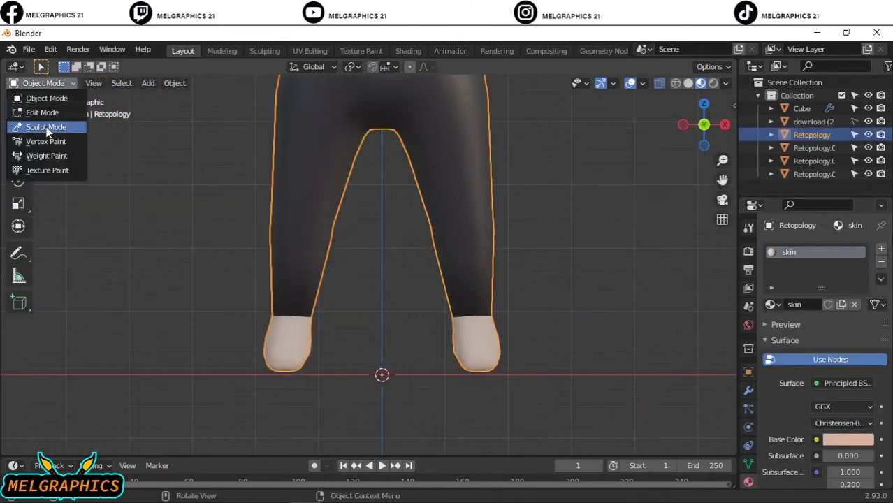
{"action": "left_click", "coordinate": [32, 112]}
{"action": "key", "text": "c"}
{"action": "left_click_drag", "start_coordinate": [288, 346], "coordinate": [306, 324]}
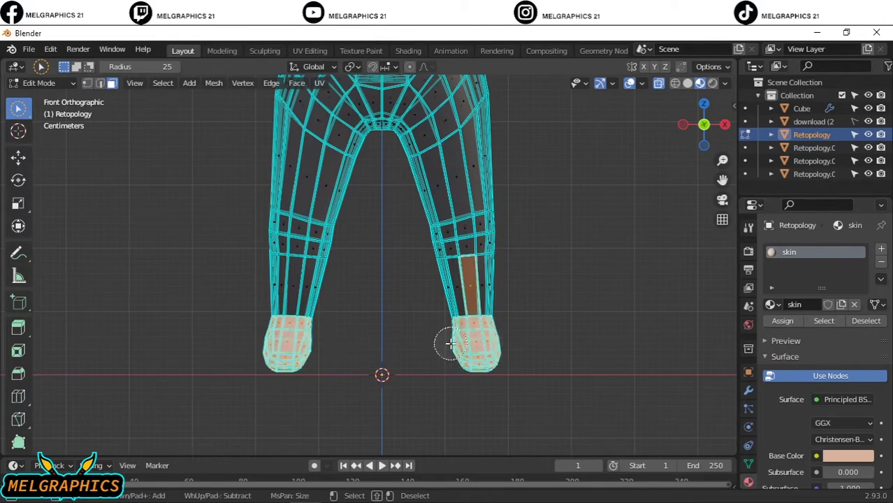
{"action": "right_click", "coordinate": [411, 295]}
{"action": "left_click", "coordinate": [489, 297]}
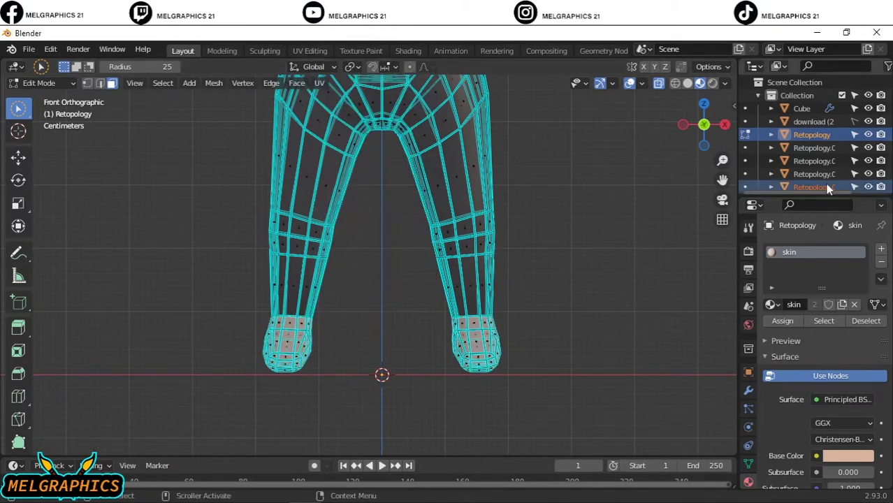
Step: Back in Object Mode, remove the skin material slot from the new feet object
{"action": "left_click", "coordinate": [42, 83]}
{"action": "left_click", "coordinate": [42, 96]}
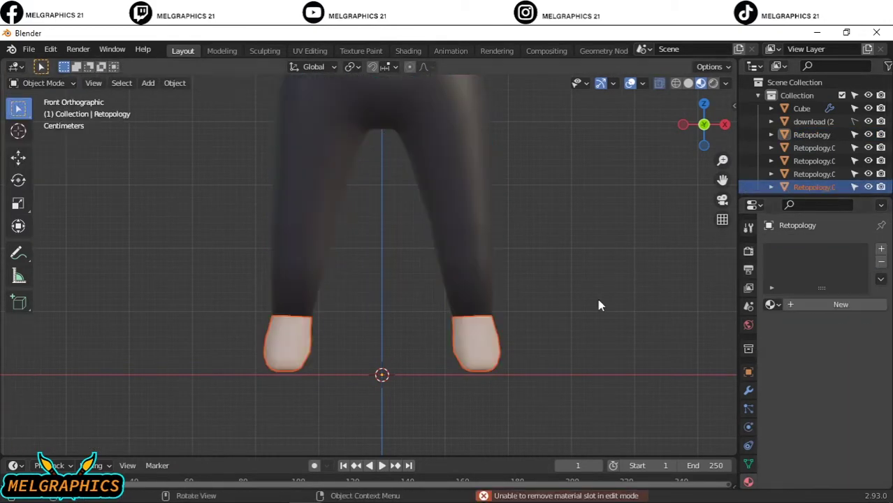
{"action": "scroll", "coordinate": [599, 299], "scroll_direction": "down", "scroll_amount": 3}
{"action": "left_click", "coordinate": [881, 261]}
{"action": "scroll", "coordinate": [558, 279], "scroll_direction": "down", "scroll_amount": 5}
{"action": "left_click", "coordinate": [558, 279]}
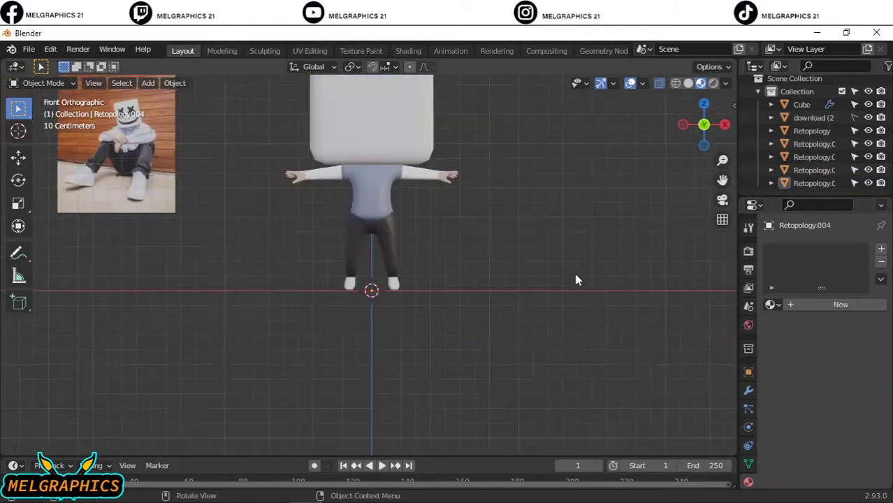
Step: Add a UV sphere at the origin and scale it down small
{"action": "left_click", "coordinate": [44, 82]}
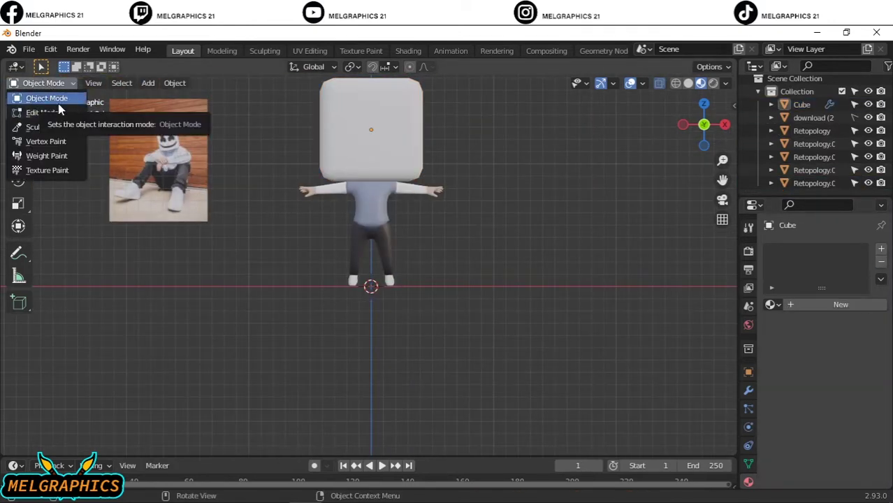
{"action": "left_click", "coordinate": [61, 101]}
{"action": "key", "text": "shift+s"}
{"action": "key", "text": "shift+a"}
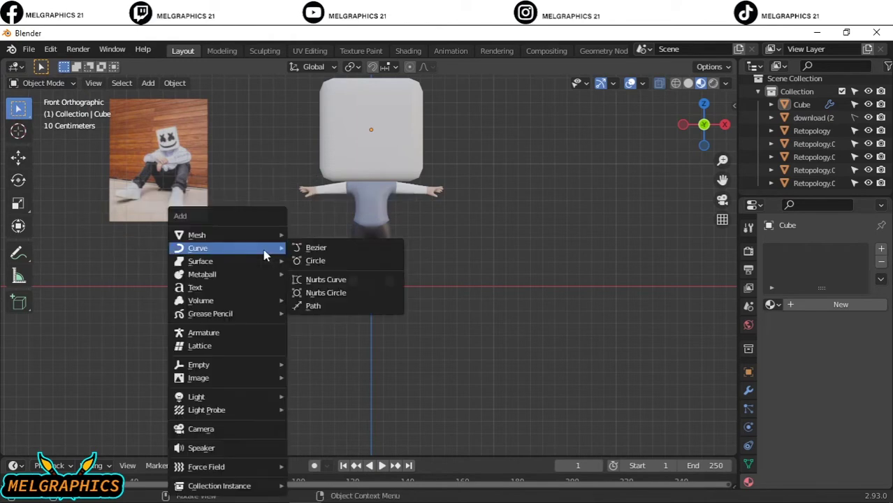
{"action": "mouse_move", "coordinate": [197, 236]}
{"action": "left_click", "coordinate": [320, 277]}
{"action": "key", "text": "s"}
{"action": "left_click", "coordinate": [336, 295]}
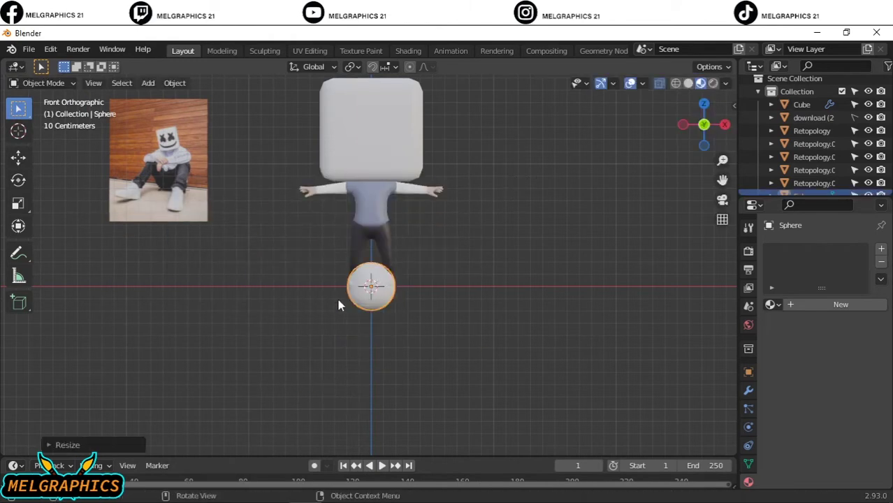
{"action": "scroll", "coordinate": [367, 297], "scroll_direction": "up", "scroll_amount": 1}
{"action": "scroll", "coordinate": [367, 297], "scroll_direction": "up", "scroll_amount": 2}
{"action": "key", "text": "s"}
{"action": "left_click", "coordinate": [416, 283]}
Step: Grab-sculpt the sphere into a tapered, elongated lobe, then return to Object Mode
{"action": "left_click", "coordinate": [44, 82]}
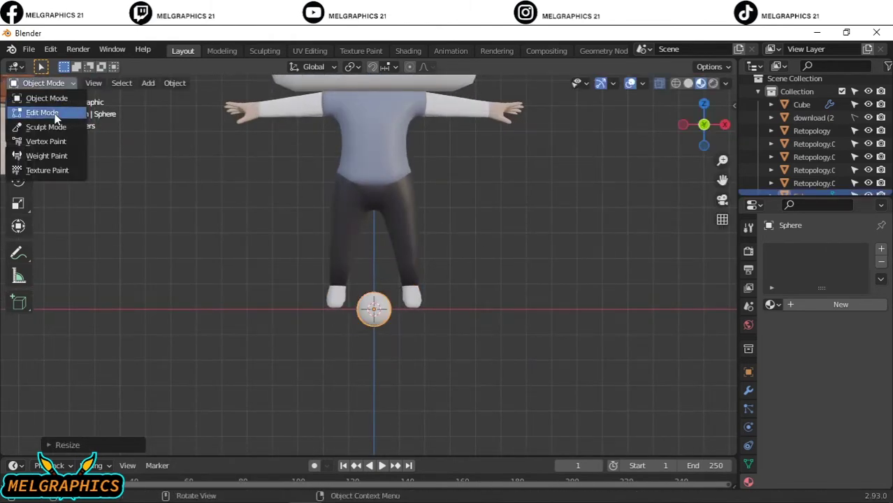
{"action": "left_click", "coordinate": [49, 126]}
{"action": "scroll", "coordinate": [423, 312], "scroll_direction": "up", "scroll_amount": 4}
{"action": "middle_click_drag", "start_coordinate": [428, 401], "coordinate": [309, 235], "text": "shift"}
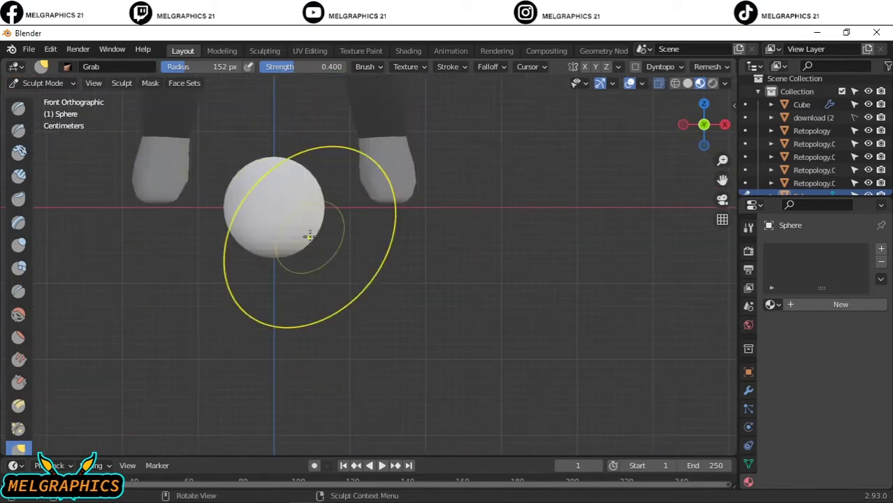
{"action": "left_click_drag", "start_coordinate": [309, 236], "coordinate": [413, 322]}
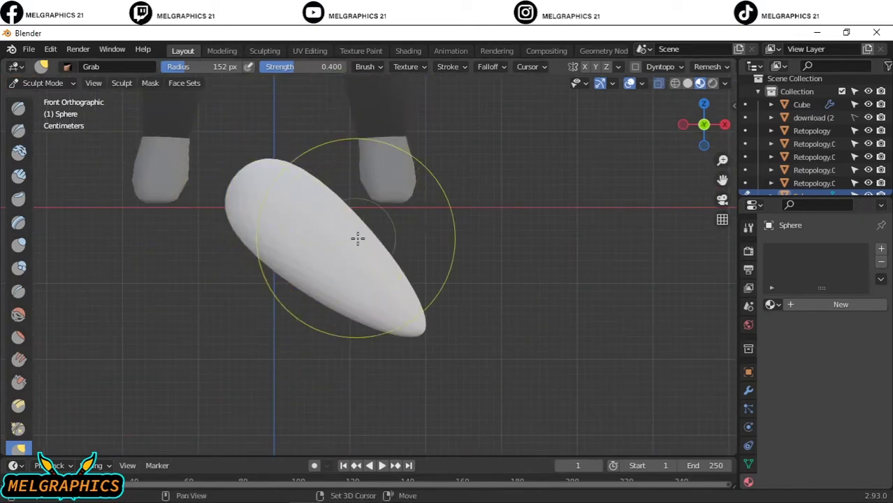
{"action": "scroll", "coordinate": [347, 203], "scroll_direction": "down", "scroll_amount": 3}
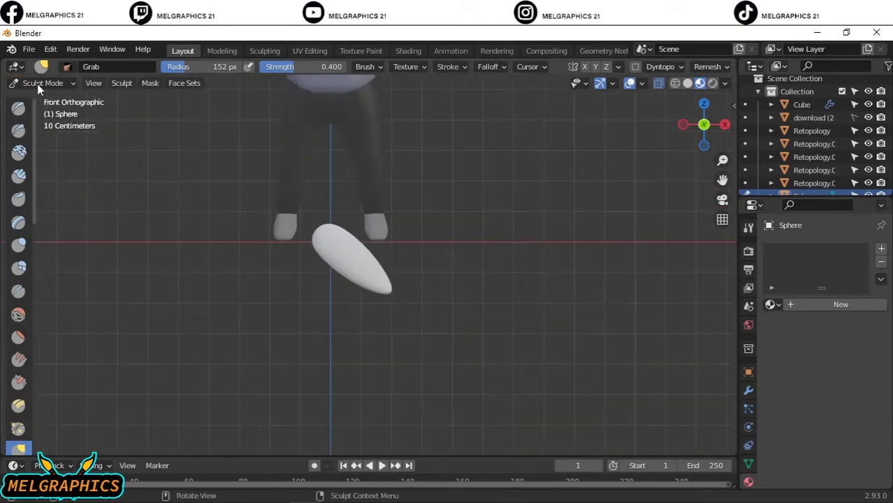
{"action": "left_click", "coordinate": [43, 83]}
{"action": "left_click", "coordinate": [49, 96]}
Step: Duplicate the lobe and rotate the copies crosswise to form an X
{"action": "key", "text": "r"}
{"action": "key", "text": "shift+d"}
{"action": "key", "text": "r"}
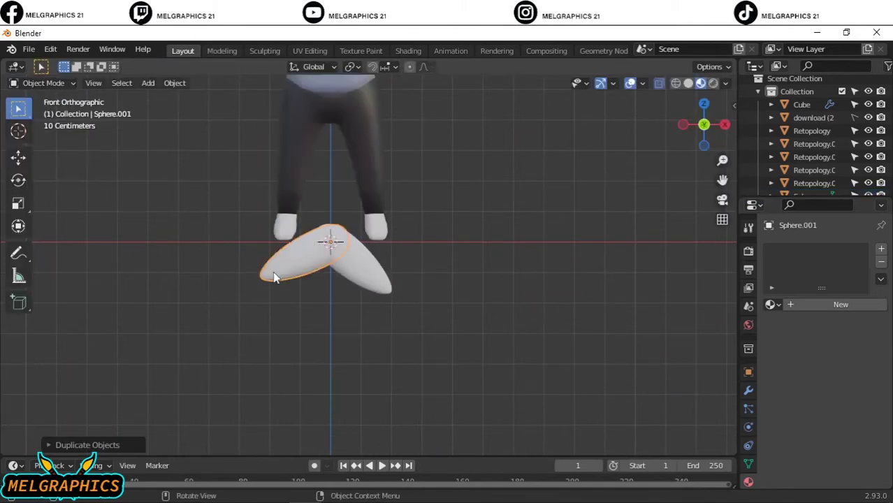
{"action": "key", "text": "g"}
{"action": "left_click", "coordinate": [392, 258]}
{"action": "middle_click_drag", "start_coordinate": [504, 263], "coordinate": [587, 352]}
{"action": "key", "text": "KP_1"}
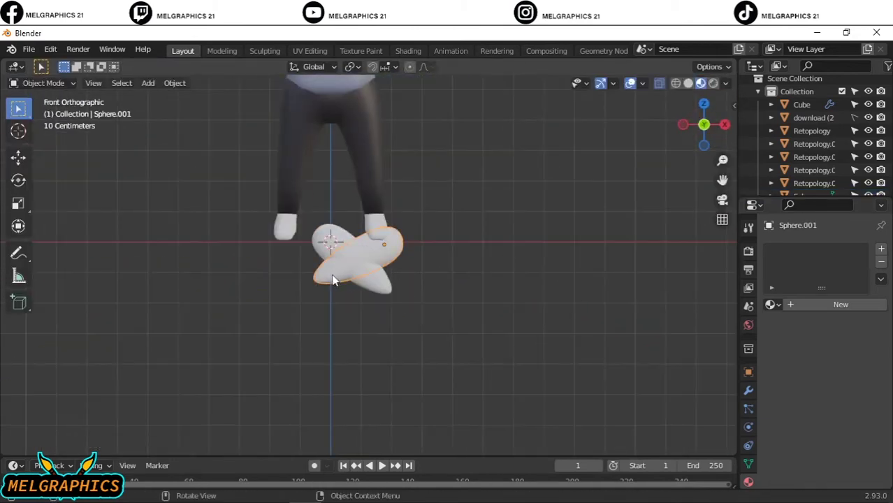
{"action": "scroll", "coordinate": [332, 279], "scroll_direction": "up", "scroll_amount": 5}
{"action": "key", "text": "g"}
Step: Select all four lobes and give them a shared new black material
{"action": "left_click_drag", "start_coordinate": [314, 349], "coordinate": [336, 234]}
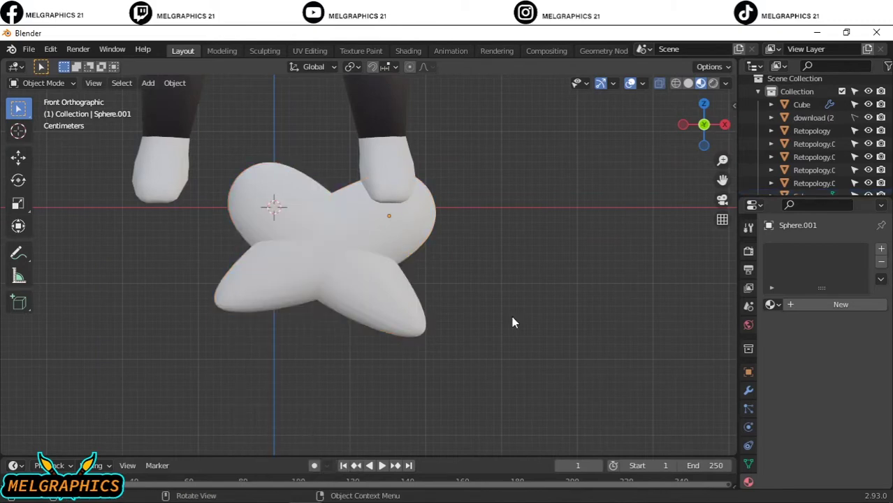
{"action": "left_click_drag", "start_coordinate": [512, 323], "coordinate": [210, 210]}
{"action": "left_click", "coordinate": [841, 304]}
{"action": "left_click", "coordinate": [845, 439]}
{"action": "left_click_drag", "start_coordinate": [872, 252], "coordinate": [872, 350]}
{"action": "left_click", "coordinate": [392, 308]}
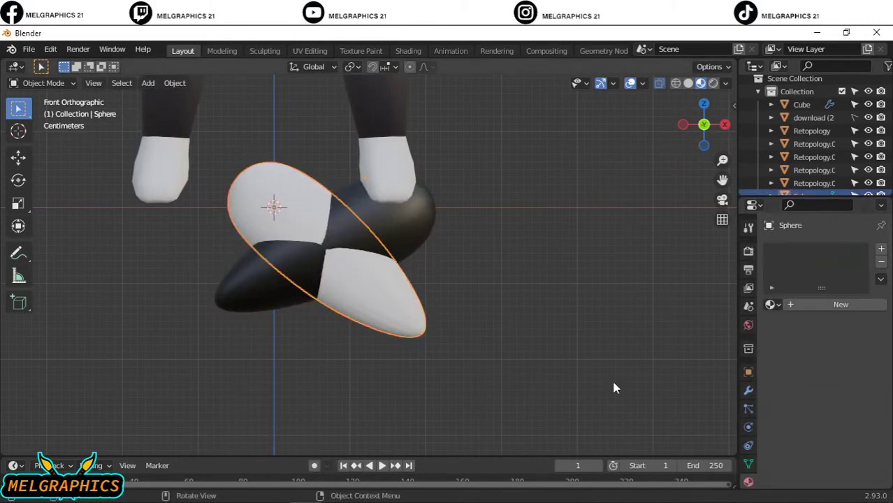
{"action": "left_click", "coordinate": [841, 304]}
{"action": "left_click", "coordinate": [846, 439]}
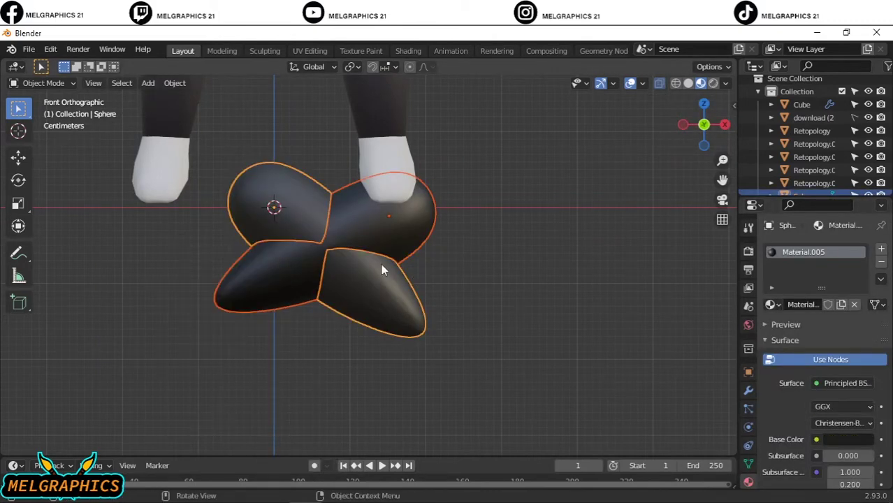
Step: Move the black X up into the head where the left eye goes
{"action": "key", "text": "g"}
{"action": "left_click", "coordinate": [401, 224]}
{"action": "scroll", "coordinate": [404, 225], "scroll_direction": "down", "scroll_amount": 5}
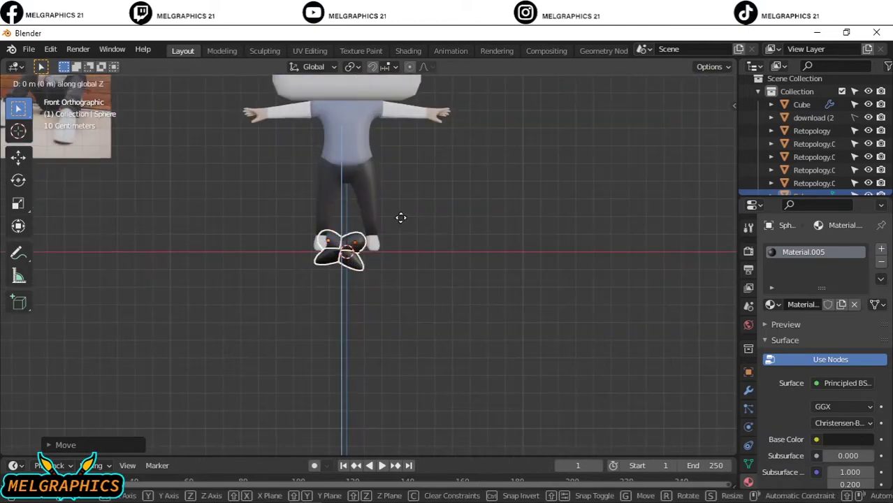
{"action": "key", "text": "ctrl+z"}
{"action": "key", "text": "KP_3"}
{"action": "scroll", "coordinate": [412, 299], "scroll_direction": "up", "scroll_amount": 4}
{"action": "key", "text": "g"}
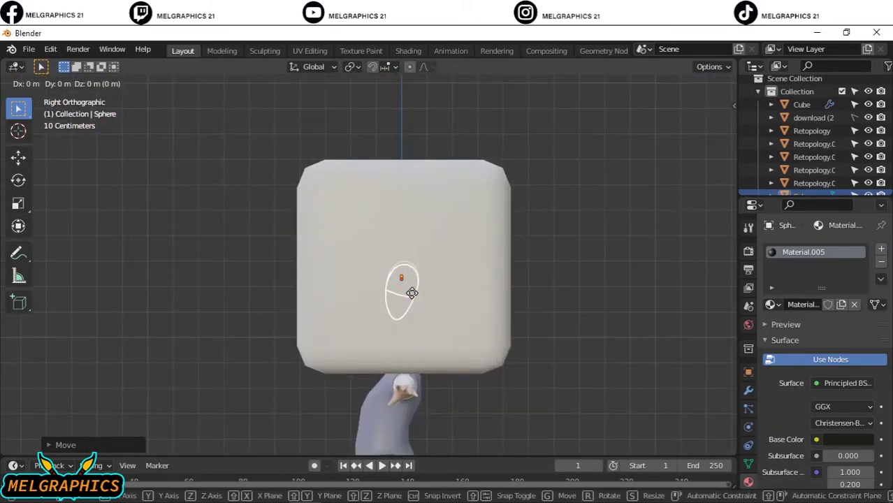
{"action": "left_click", "coordinate": [411, 250]}
{"action": "key", "text": "g"}
{"action": "left_click", "coordinate": [315, 250]}
{"action": "key", "text": "KP_1"}
{"action": "key", "text": "g"}
{"action": "left_click", "coordinate": [498, 254]}
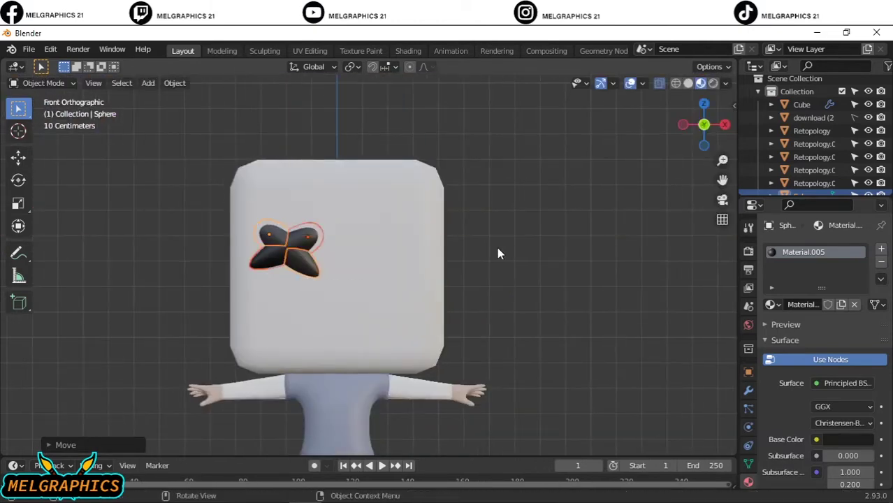
Step: Duplicate the X to the right side as the second eye
{"action": "key", "text": "shift+d"}
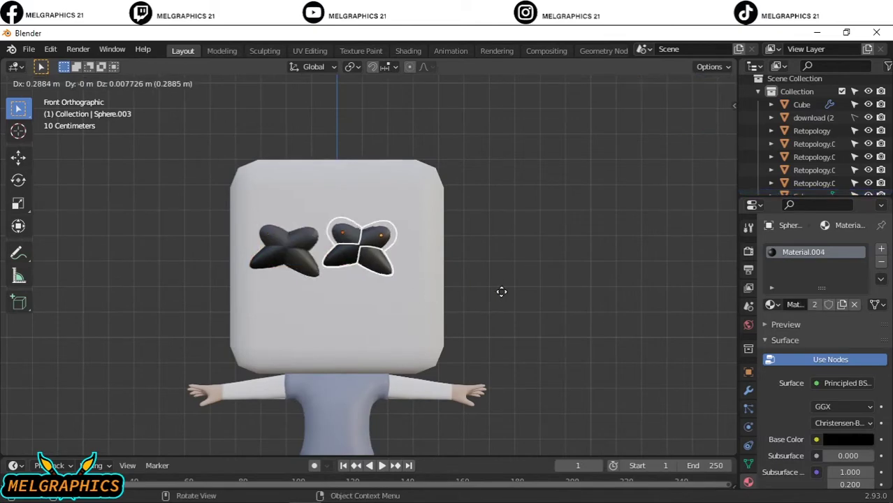
{"action": "left_click", "coordinate": [542, 276]}
{"action": "scroll", "coordinate": [359, 324], "scroll_direction": "down", "scroll_amount": 5}
{"action": "scroll", "coordinate": [358, 324], "scroll_direction": "up", "scroll_amount": 4}
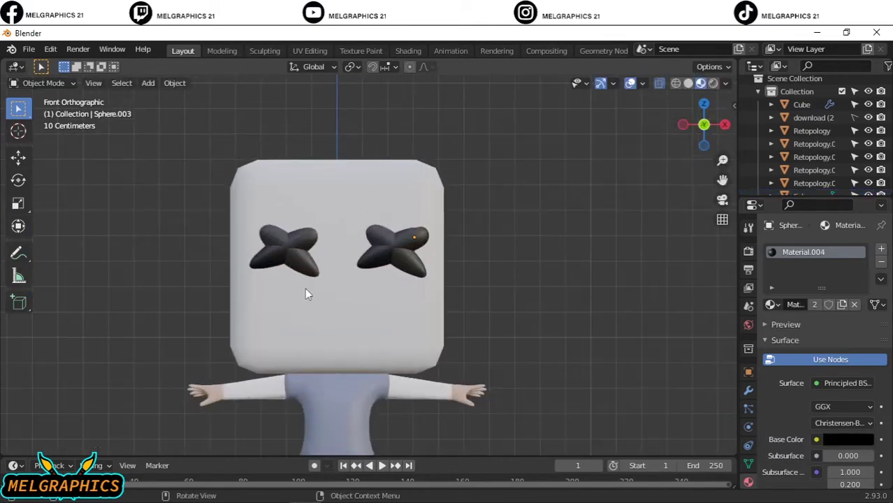
{"action": "middle_click_drag", "start_coordinate": [391, 271], "coordinate": [385, 241], "text": "shift"}
{"action": "left_click", "coordinate": [387, 243]}
{"action": "key", "text": "shift+d"}
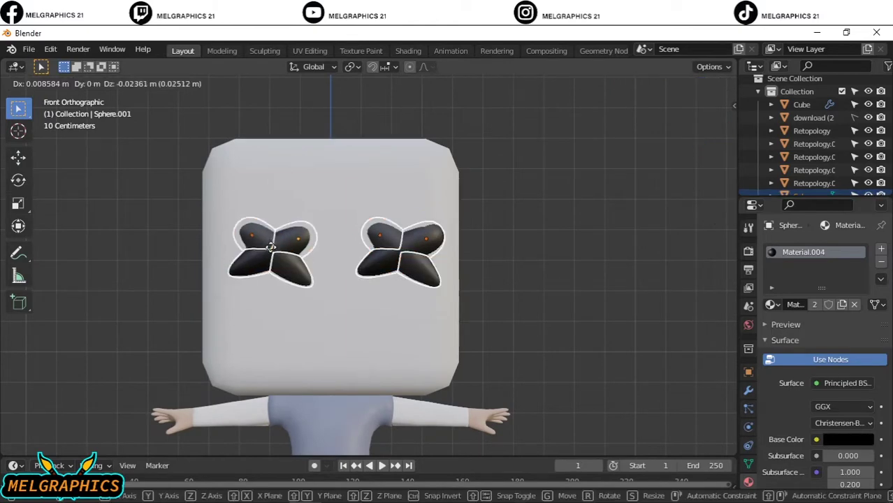
{"action": "key", "text": "Escape"}
{"action": "scroll", "coordinate": [548, 338], "scroll_direction": "down", "scroll_amount": 4}
{"action": "scroll", "coordinate": [548, 338], "scroll_direction": "down", "scroll_amount": 1}
Step: Add a new UV sphere below the feet and scale it down small
{"action": "key", "text": "shift+a"}
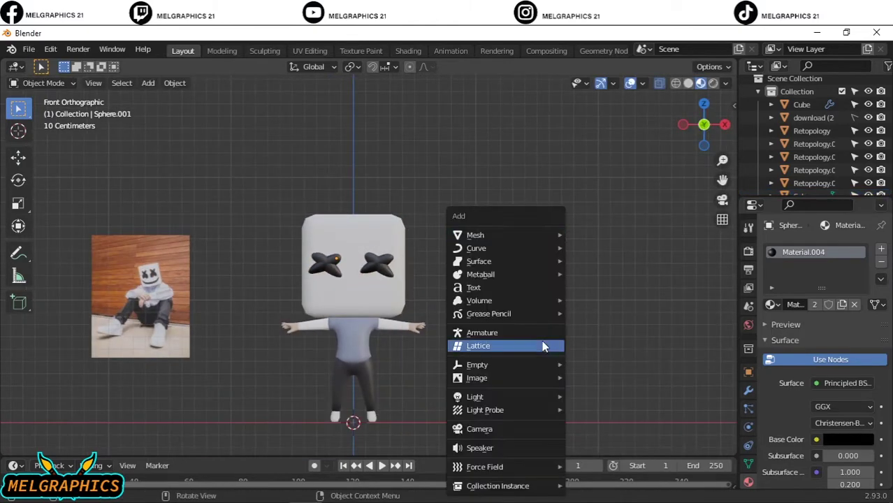
{"action": "left_click", "coordinate": [609, 277]}
{"action": "key", "text": "s"}
{"action": "left_click", "coordinate": [460, 379]}
{"action": "scroll", "coordinate": [599, 283], "scroll_direction": "up", "scroll_amount": 4}
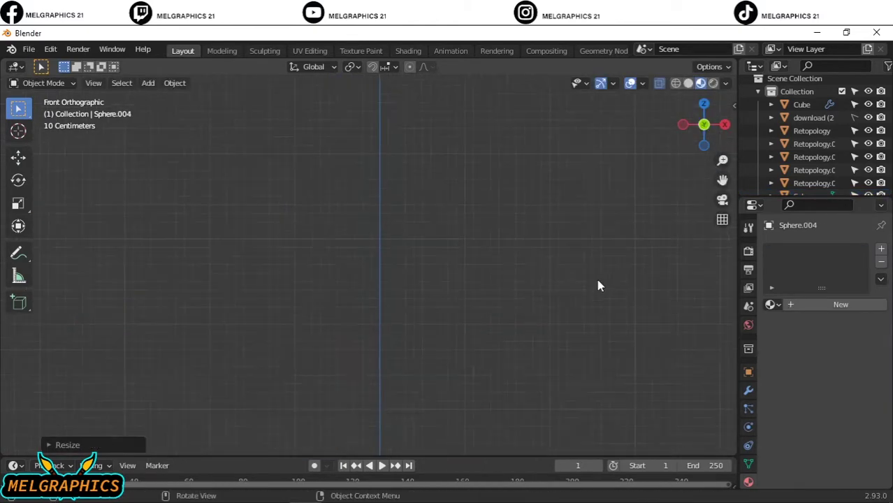
{"action": "middle_click_drag", "start_coordinate": [599, 283], "coordinate": [538, 150], "text": "shift"}
Step: Scale the new sphere down further
{"action": "key", "text": "s"}
{"action": "left_click", "coordinate": [540, 150]}
{"action": "scroll", "coordinate": [540, 149], "scroll_direction": "down", "scroll_amount": 4}
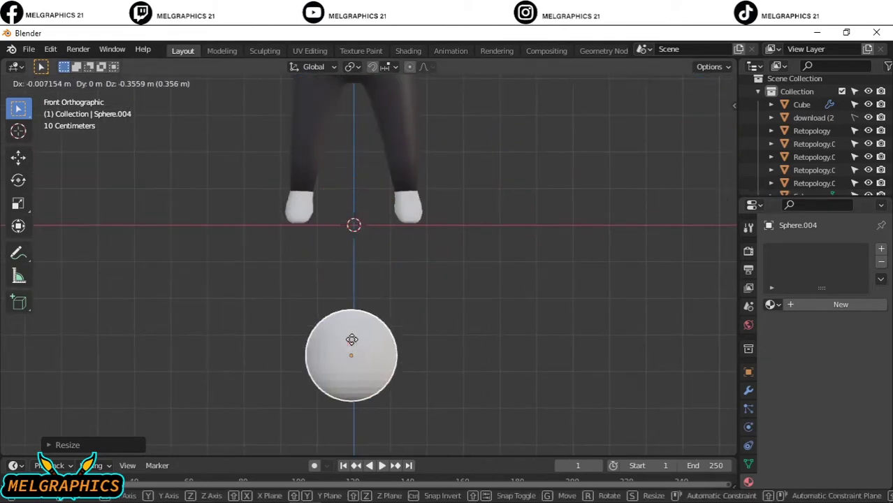
{"action": "key", "text": "s"}
Step: In Sculpt Mode, stretch the sphere out left and right into a long, straight blob
{"action": "left_click", "coordinate": [355, 346]}
{"action": "left_click", "coordinate": [42, 83]}
{"action": "left_click", "coordinate": [42, 122]}
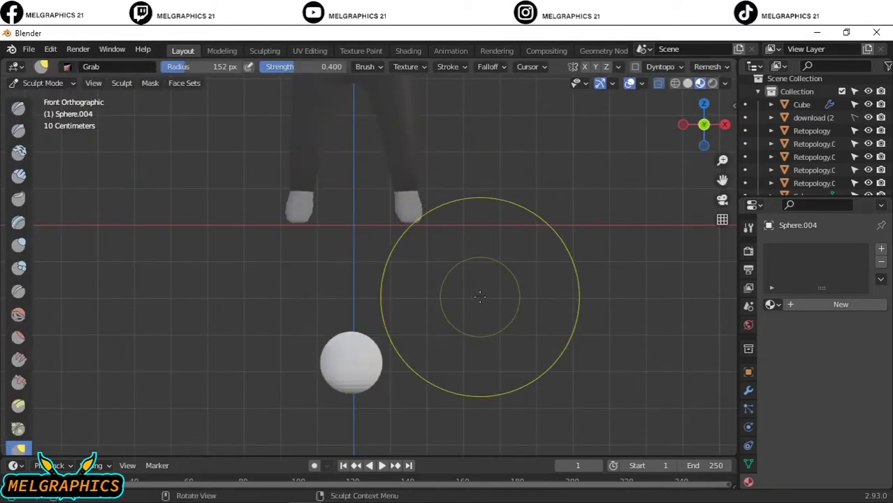
{"action": "left_click_drag", "start_coordinate": [397, 378], "coordinate": [593, 369]}
{"action": "key", "text": "ctrl+z"}
{"action": "scroll", "coordinate": [349, 406], "scroll_direction": "down", "scroll_amount": 1}
{"action": "scroll", "coordinate": [15, 432], "scroll_direction": "down", "scroll_amount": 2}
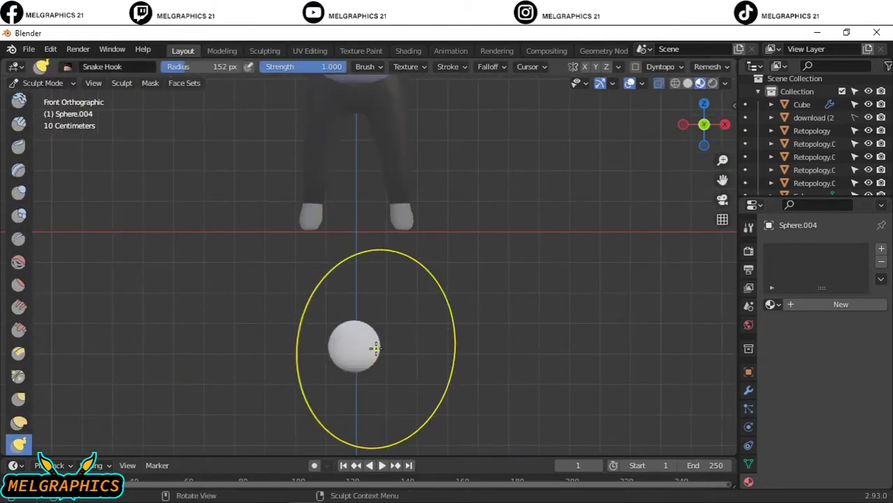
{"action": "left_click_drag", "start_coordinate": [376, 349], "coordinate": [490, 344]}
{"action": "left_click_drag", "start_coordinate": [349, 350], "coordinate": [266, 352]}
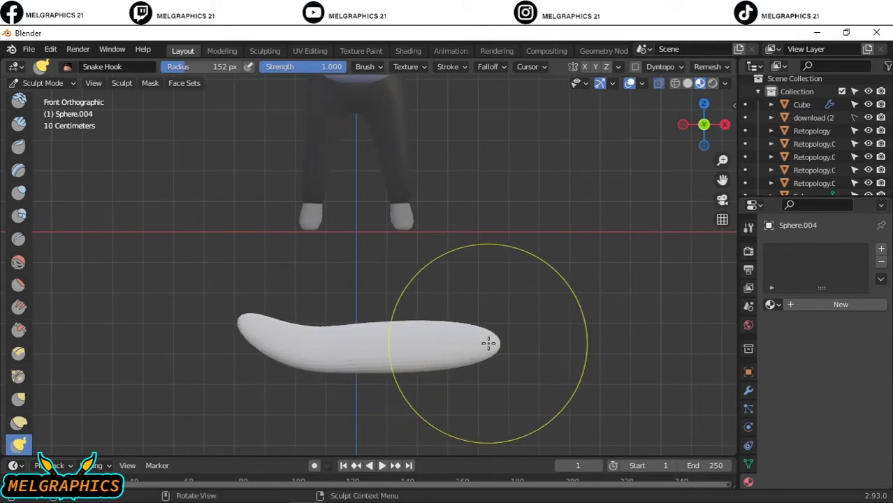
{"action": "key", "text": "ctrl+z"}
{"action": "left_click_drag", "start_coordinate": [365, 346], "coordinate": [293, 350]}
Step: Use the Grab brush to bend the blob into an upward-curving smile
{"action": "left_click", "coordinate": [19, 399]}
{"action": "left_click_drag", "start_coordinate": [393, 345], "coordinate": [391, 357]}
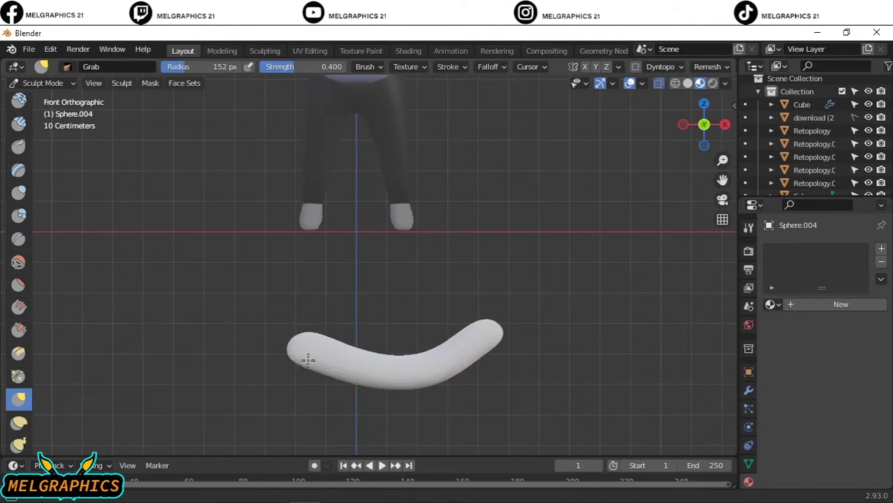
{"action": "scroll", "coordinate": [420, 391], "scroll_direction": "up", "scroll_amount": 4}
{"action": "middle_click_drag", "start_coordinate": [503, 389], "coordinate": [520, 389], "text": "shift"}
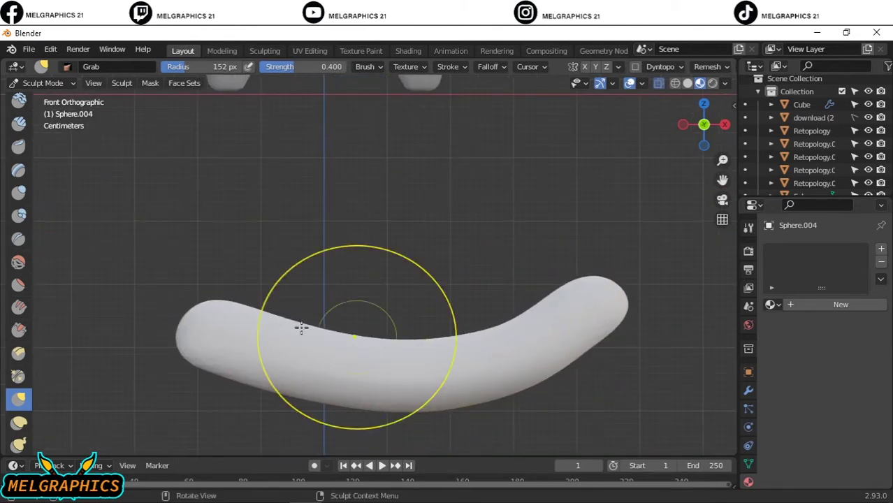
{"action": "left_click_drag", "start_coordinate": [249, 297], "coordinate": [253, 266]}
{"action": "scroll", "coordinate": [580, 284], "scroll_direction": "down", "scroll_amount": 5}
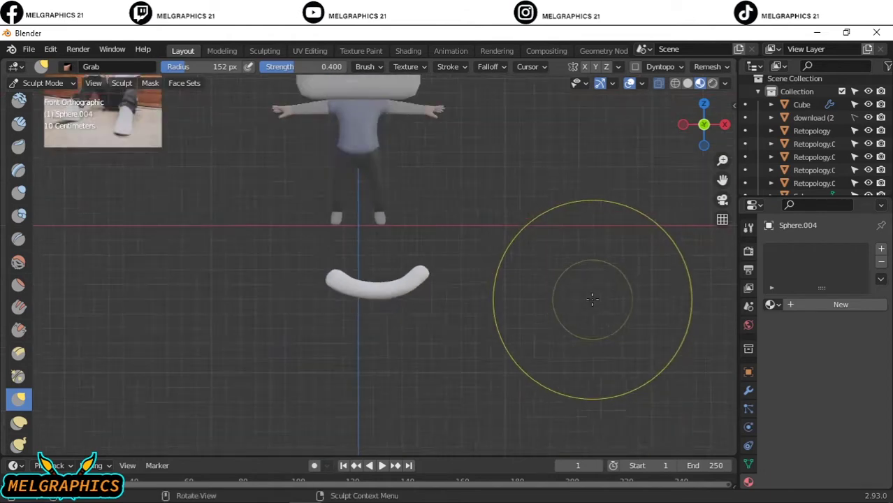
{"action": "left_click", "coordinate": [63, 83]}
Step: Move the smile up onto the head and set its depth so it sits on the face
{"action": "key", "text": "g"}
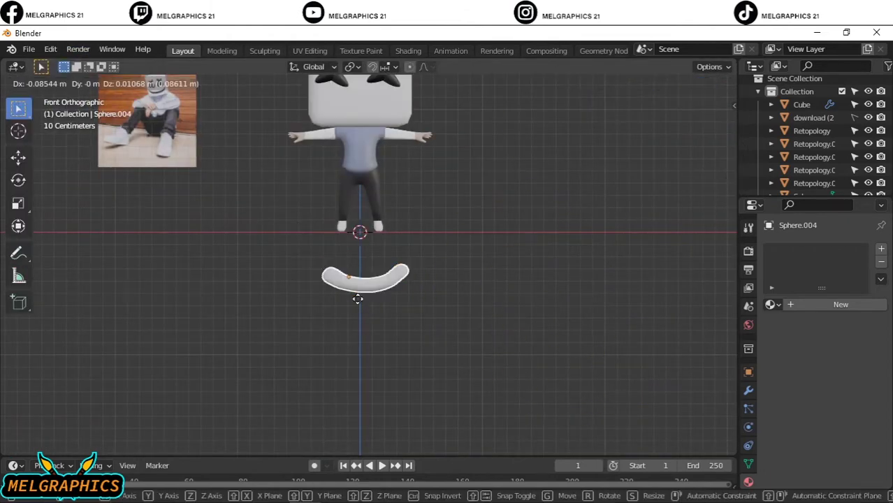
{"action": "left_click", "coordinate": [355, 299]}
{"action": "key", "text": "KP_3"}
{"action": "key", "text": "g"}
{"action": "key", "text": "z"}
{"action": "left_click", "coordinate": [396, 123]}
{"action": "key", "text": "g"}
{"action": "key", "text": "y"}
{"action": "left_click", "coordinate": [396, 123]}
{"action": "key", "text": "KP_1"}
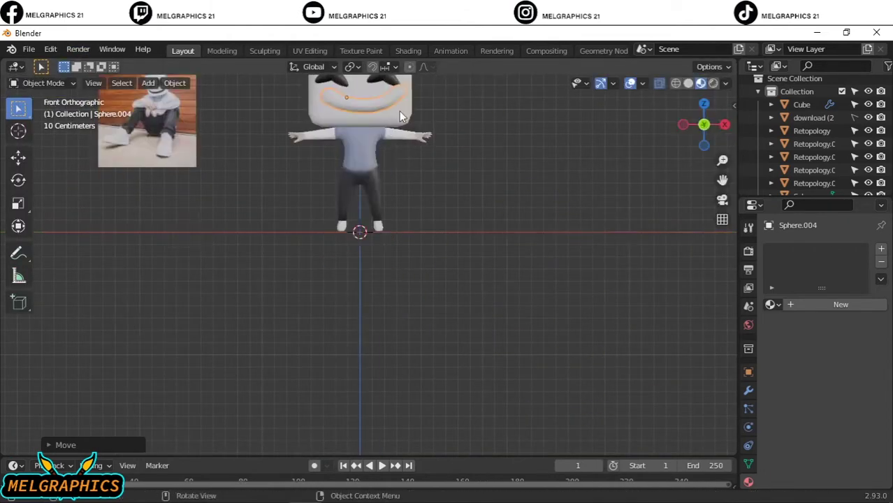
Step: Rotate the smile into place below the eyes on the front of the face
{"action": "left_click_drag", "start_coordinate": [723, 180], "coordinate": [722, 333]}
{"action": "scroll", "coordinate": [406, 298], "scroll_direction": "up", "scroll_amount": 2}
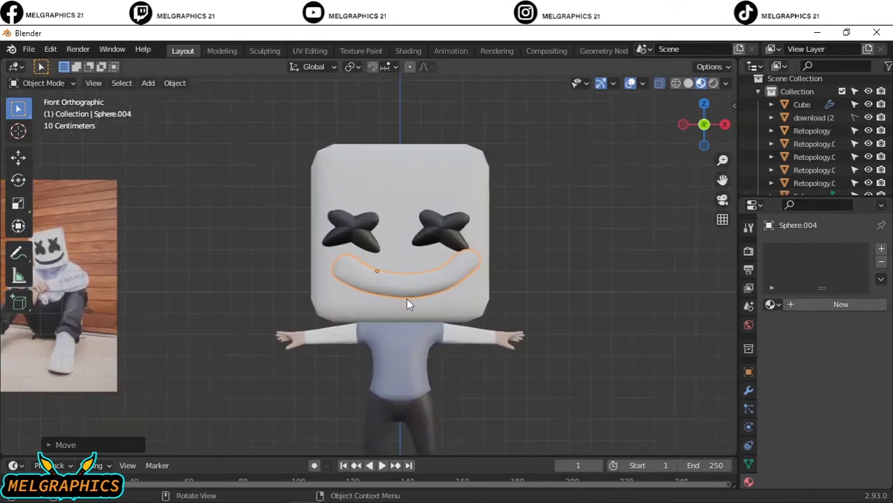
{"action": "scroll", "coordinate": [406, 298], "scroll_direction": "up", "scroll_amount": 4}
{"action": "scroll", "coordinate": [376, 308], "scroll_direction": "down", "scroll_amount": 2}
{"action": "key", "text": "r"}
{"action": "left_click", "coordinate": [542, 293]}
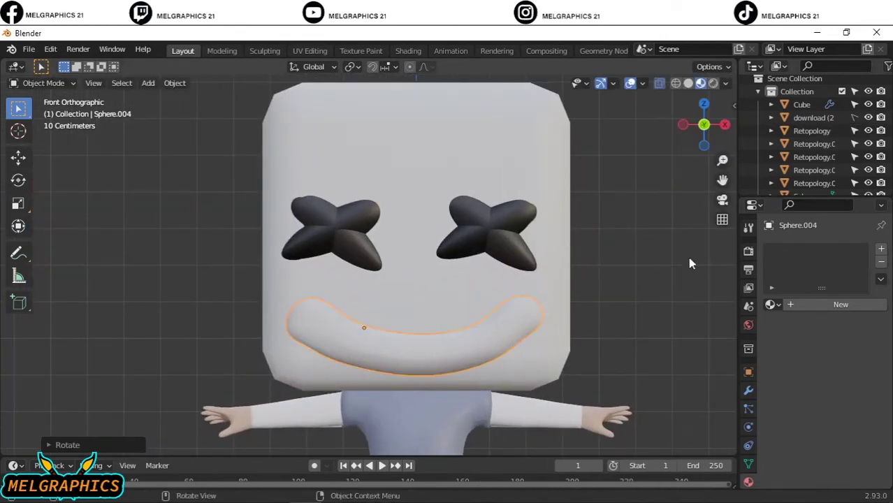
Step: Give the smile a new material (Material.006) with a black Base Color
{"action": "left_click", "coordinate": [841, 304]}
{"action": "left_click", "coordinate": [844, 439]}
{"action": "left_click_drag", "start_coordinate": [865, 301], "coordinate": [865, 392]}
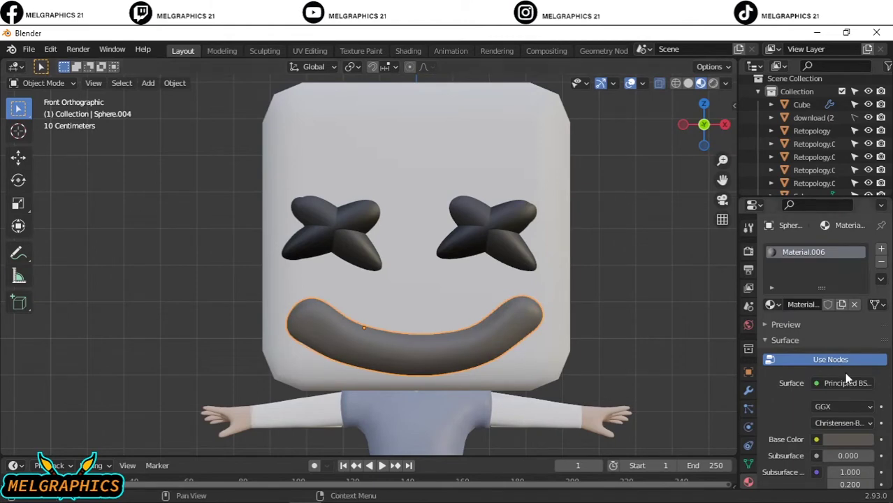
{"action": "left_click", "coordinate": [845, 439]}
{"action": "left_click_drag", "start_coordinate": [869, 293], "coordinate": [869, 350]}
{"action": "scroll", "coordinate": [659, 235], "scroll_direction": "down", "scroll_amount": 6}
{"action": "scroll", "coordinate": [402, 291], "scroll_direction": "up", "scroll_amount": 8}
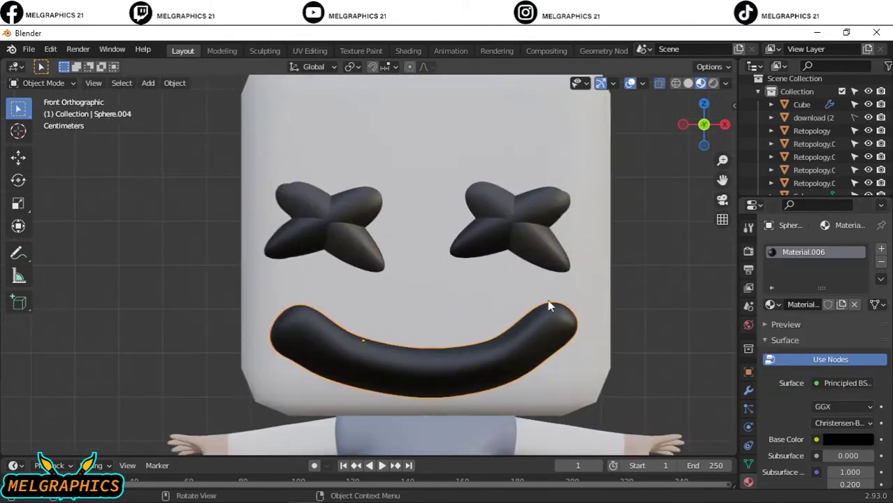
Step: Scale the smile thinner and nudge it sideways into its final position
{"action": "key", "text": "s"}
{"action": "left_click", "coordinate": [618, 214]}
{"action": "key", "text": "g"}
{"action": "left_click", "coordinate": [493, 295]}
{"action": "scroll", "coordinate": [723, 232], "scroll_direction": "down", "scroll_amount": 8}
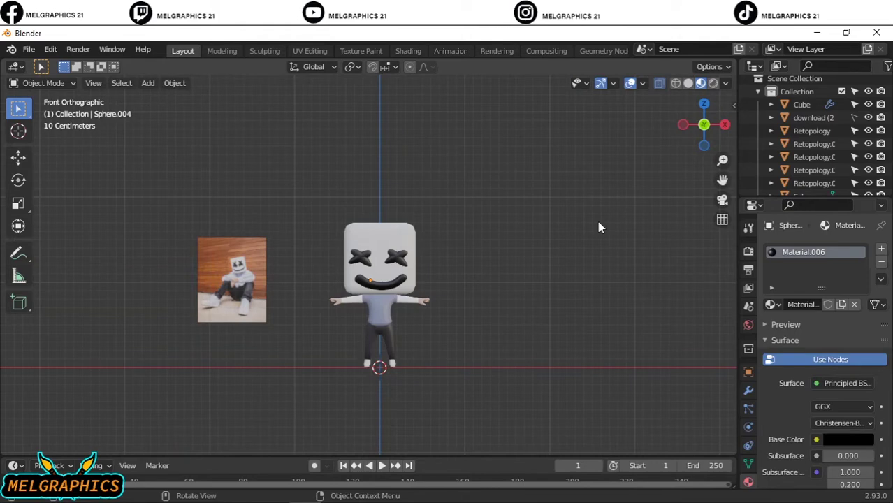
Step: Add an area light and turn it upright to face the character
{"action": "key", "text": "shift+a"}
{"action": "left_click", "coordinate": [644, 425]}
{"action": "key", "text": "KP_3"}
{"action": "key", "text": "r"}
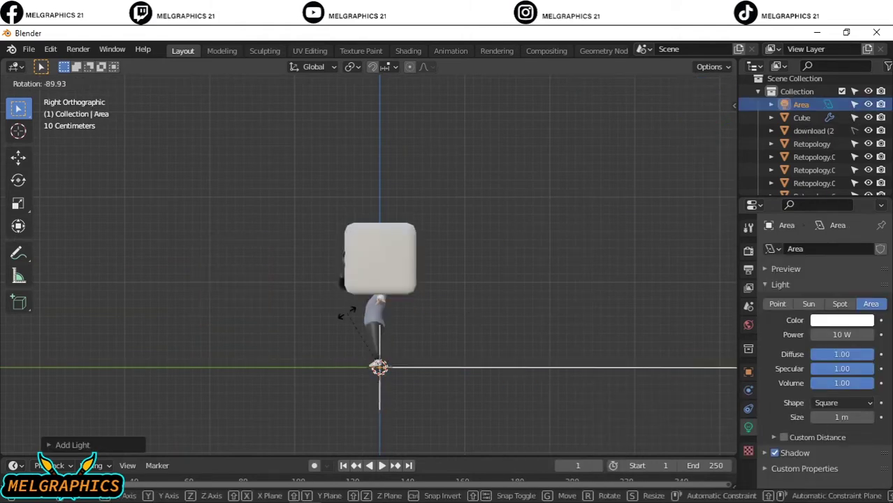
{"action": "key", "text": "Escape"}
{"action": "key", "text": "n"}
{"action": "key", "text": "r"}
{"action": "key", "text": "Escape"}
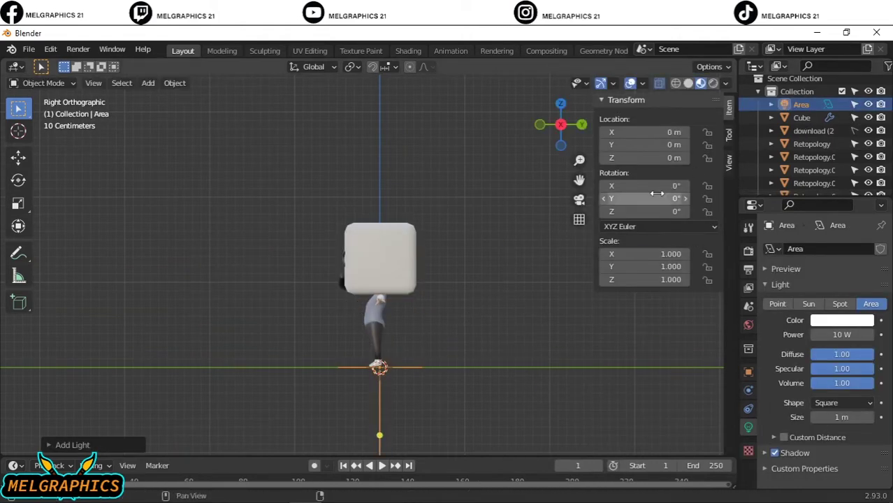
{"action": "key", "text": "KP_7"}
Step: Place the area light at the character's front left and raise it
{"action": "key", "text": "g"}
{"action": "key", "text": "x"}
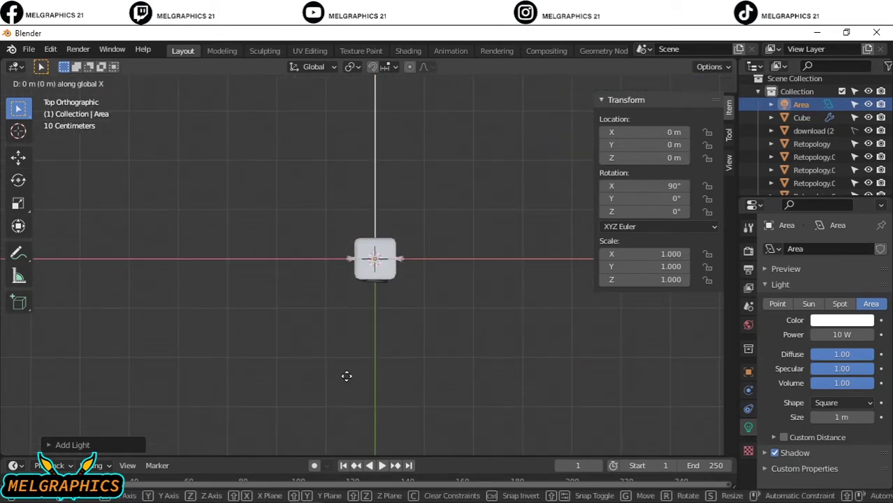
{"action": "left_click", "coordinate": [343, 149]}
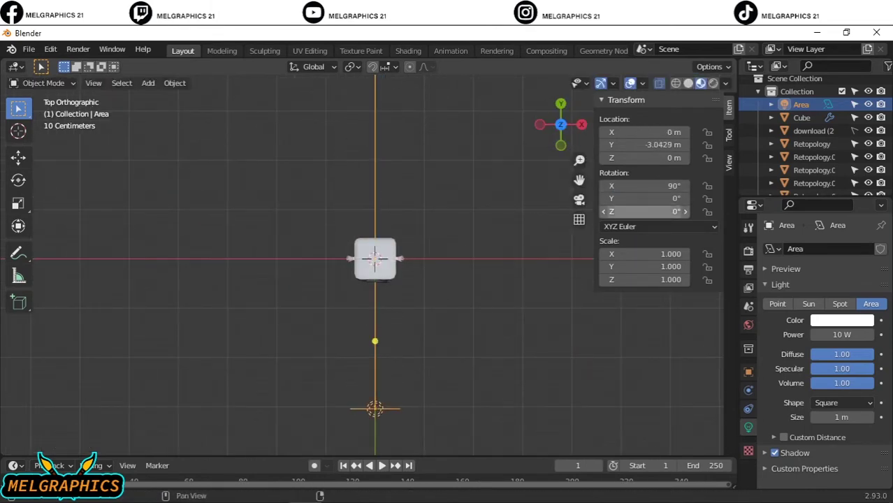
{"action": "key", "text": "g"}
{"action": "key", "text": "x"}
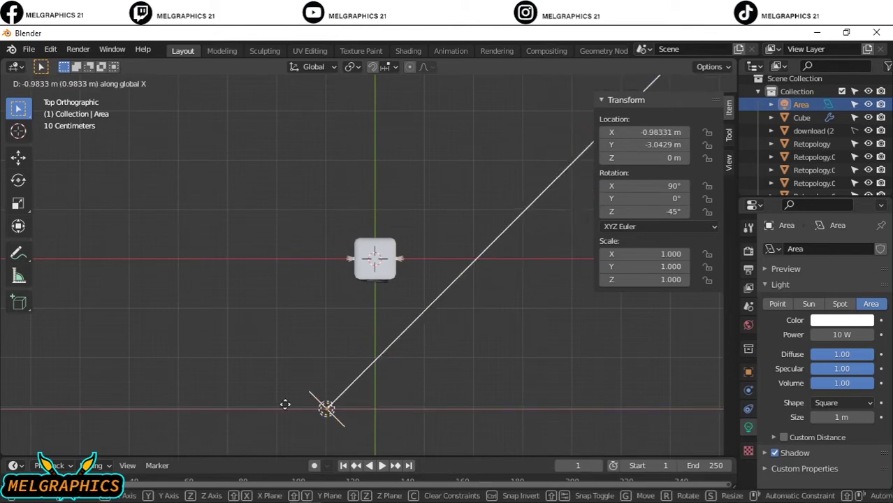
{"action": "left_click", "coordinate": [231, 404]}
{"action": "key", "text": "KP_3"}
{"action": "key", "text": "g"}
{"action": "key", "text": "z"}
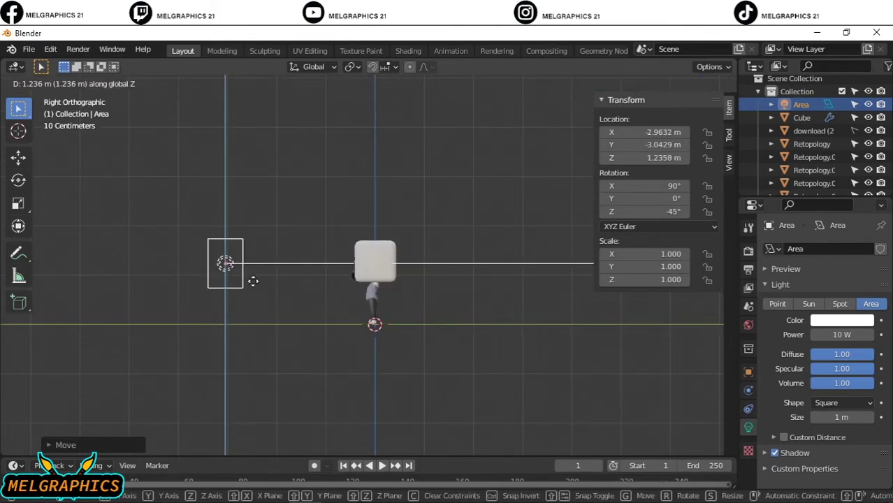
{"action": "left_click", "coordinate": [251, 279]}
{"action": "mouse_move", "coordinate": [489, 263]}
{"action": "middle_mouse_down"}
{"action": "mouse_move", "coordinate": [461, 294]}
{"action": "mouse_move", "coordinate": [481, 291]}
{"action": "middle_mouse_up"}
Step: Duplicate the light as Area.001 and mirror it to the character's front right
{"action": "key", "text": "shift+d"}
{"action": "right_click", "coordinate": [508, 307]}
{"action": "key", "text": "KP_1"}
{"action": "key", "text": "KP_7"}
{"action": "key", "text": "g"}
{"action": "key", "text": "x"}
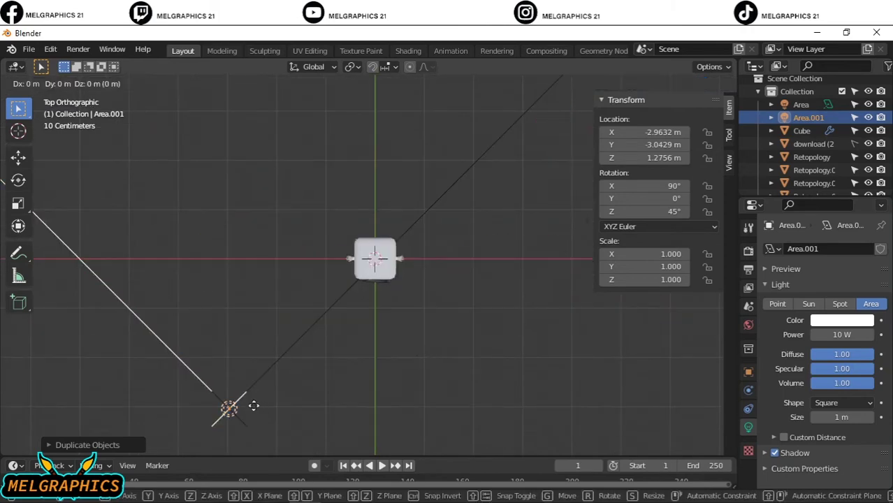
{"action": "left_click", "coordinate": [479, 352]}
Step: Add a camera in front of the character with a 38 mm focal length
{"action": "key", "text": "shift+a"}
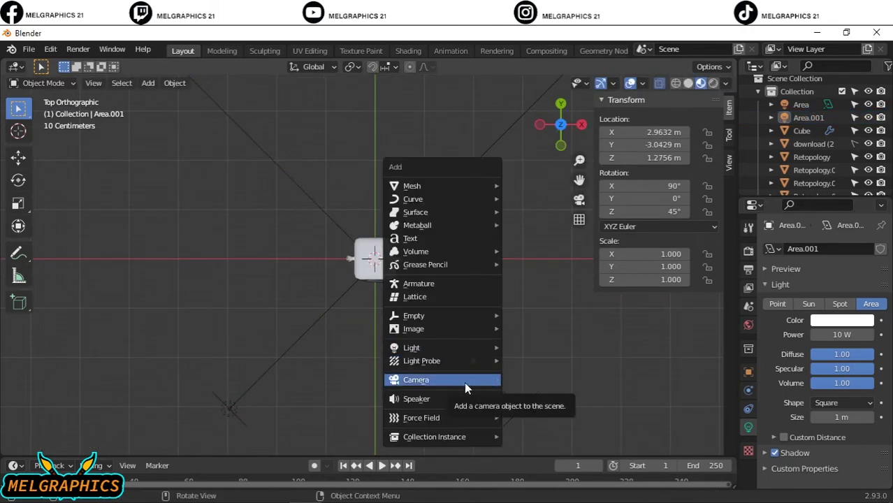
{"action": "left_click", "coordinate": [464, 381]}
{"action": "key", "text": "KP_3"}
{"action": "key", "text": "g"}
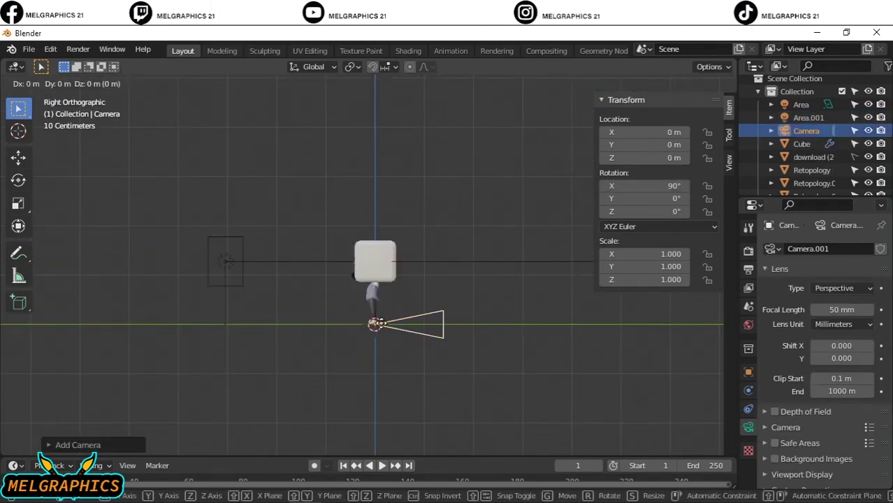
{"action": "left_click", "coordinate": [189, 274]}
{"action": "key", "text": "KP_0"}
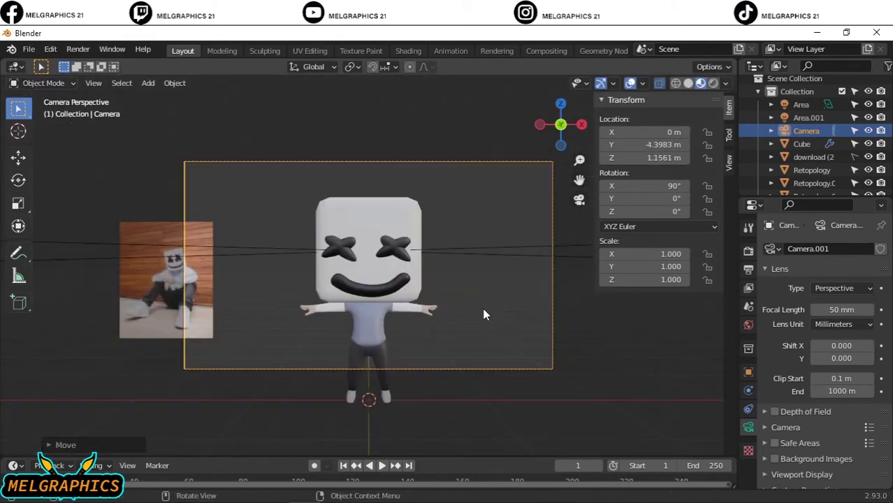
{"action": "left_click_drag", "start_coordinate": [841, 310], "coordinate": [818, 310]}
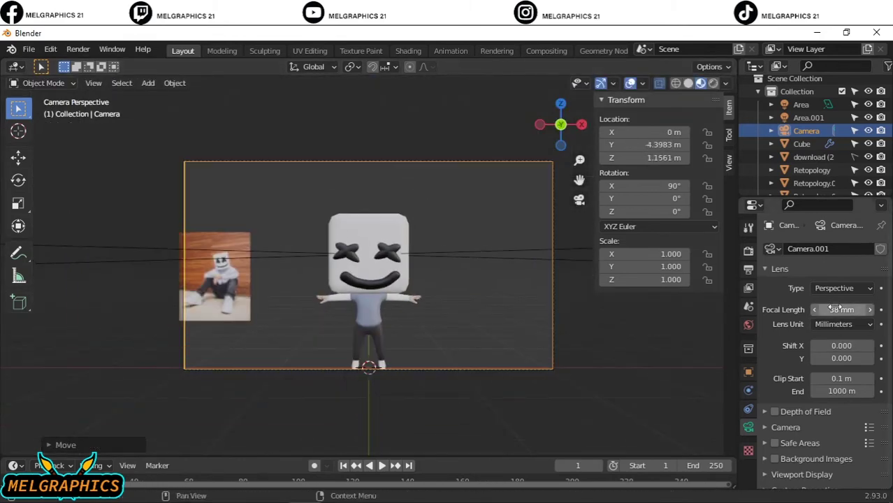
Step: Add a third area light, Area.002, behind the character at head height, then open the File menu
{"action": "key", "text": "KP_3"}
{"action": "key", "text": "shift+a"}
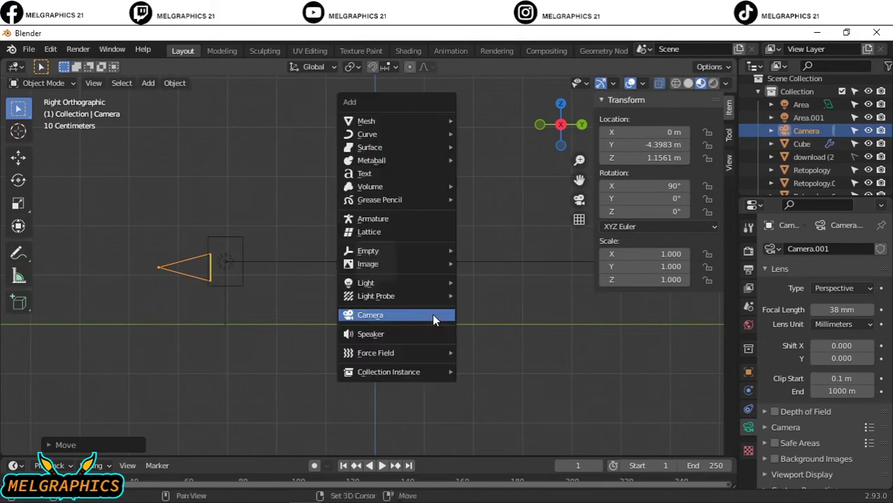
{"action": "mouse_move", "coordinate": [392, 283]}
{"action": "left_click", "coordinate": [500, 326]}
{"action": "key", "text": "g"}
{"action": "key", "text": "y"}
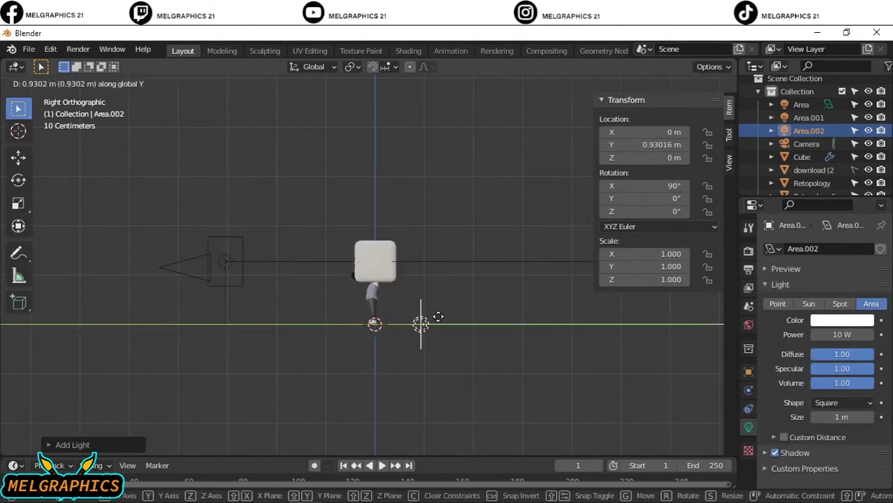
{"action": "left_click", "coordinate": [442, 324]}
{"action": "key", "text": "g"}
{"action": "key", "text": "z"}
{"action": "left_click", "coordinate": [422, 276]}
{"action": "key", "text": "KP_1"}
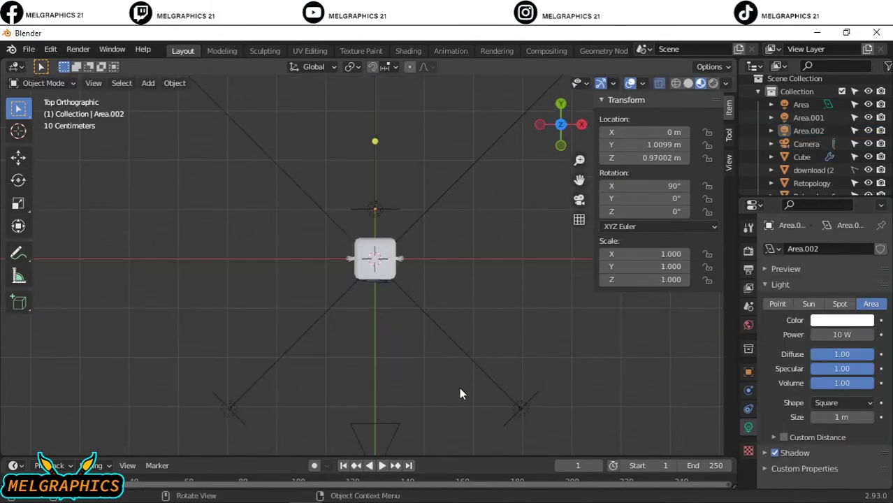
{"action": "left_click", "coordinate": [28, 50]}
Step: Import Cyclorama.fbx and scale the backdrop up around the character
{"action": "left_click", "coordinate": [199, 321]}
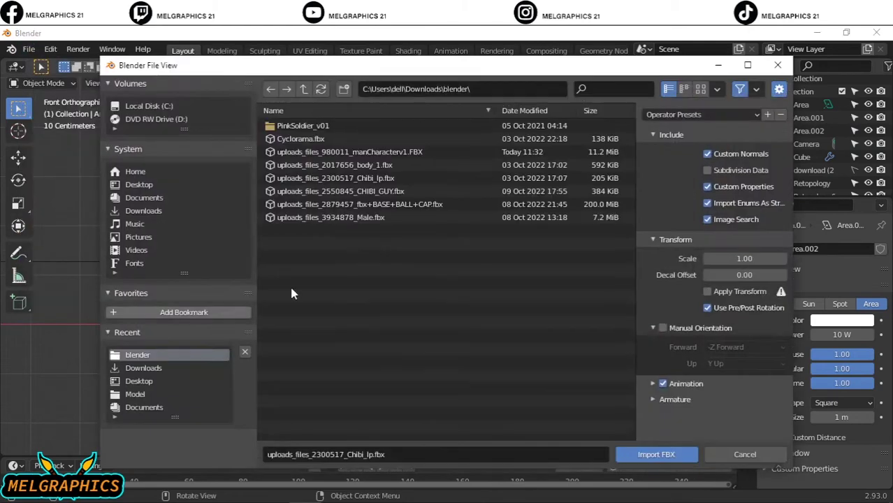
{"action": "left_click", "coordinate": [300, 138]}
{"action": "left_click", "coordinate": [656, 454]}
{"action": "key", "text": "s"}
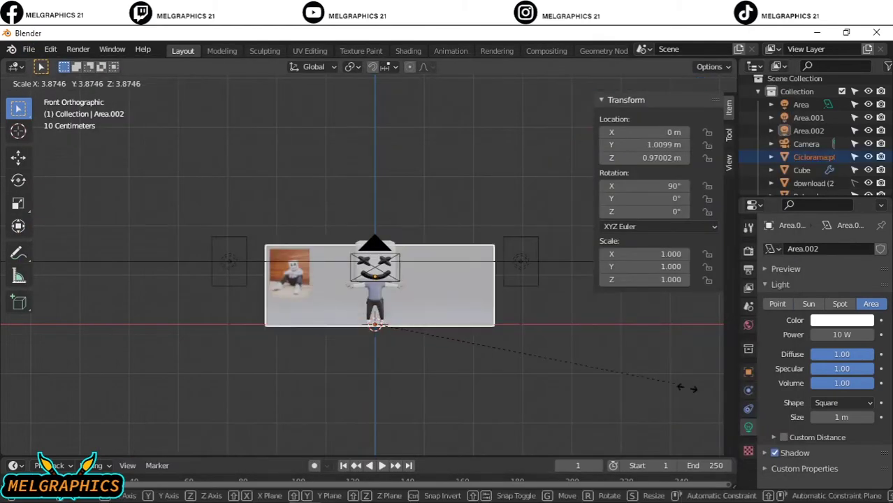
{"action": "left_click", "coordinate": [86, 399]}
{"action": "key", "text": "KP_3"}
{"action": "key", "text": "KP_1"}
Step: Set the Cyclorama backdrop's material Base Color to pink
{"action": "left_click", "coordinate": [814, 156]}
{"action": "left_click", "coordinate": [848, 440]}
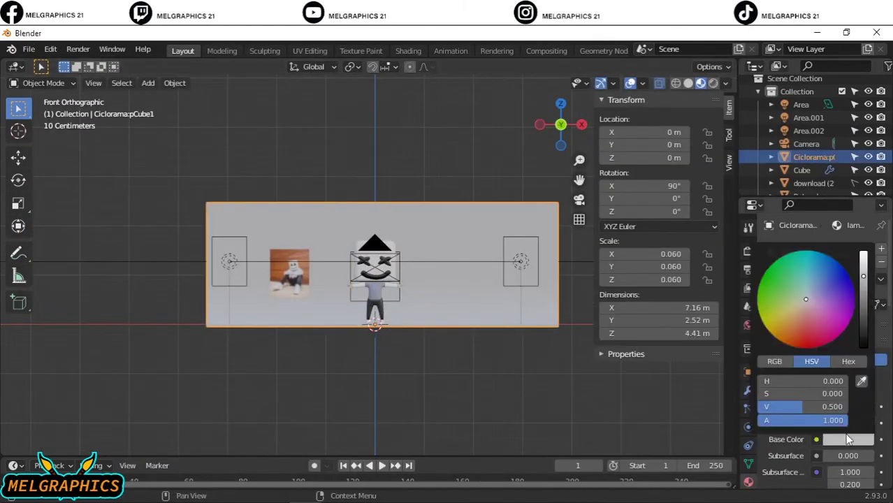
{"action": "left_click", "coordinate": [831, 340]}
Step: Reframe the camera with Shift Y -0.08 and a 50 mm focal length
{"action": "key", "text": "KP_0"}
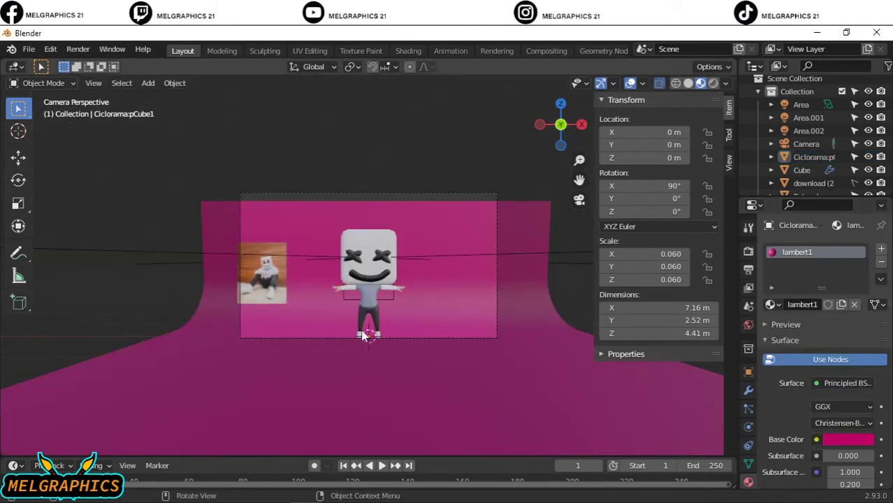
{"action": "left_click", "coordinate": [363, 338]}
{"action": "left_click_drag", "start_coordinate": [842, 357], "coordinate": [832, 358]}
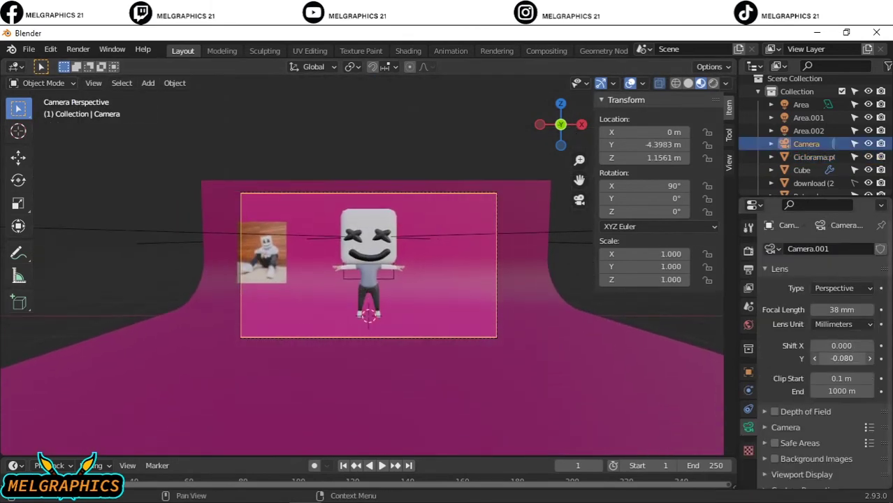
{"action": "left_click_drag", "start_coordinate": [826, 309], "coordinate": [846, 309]}
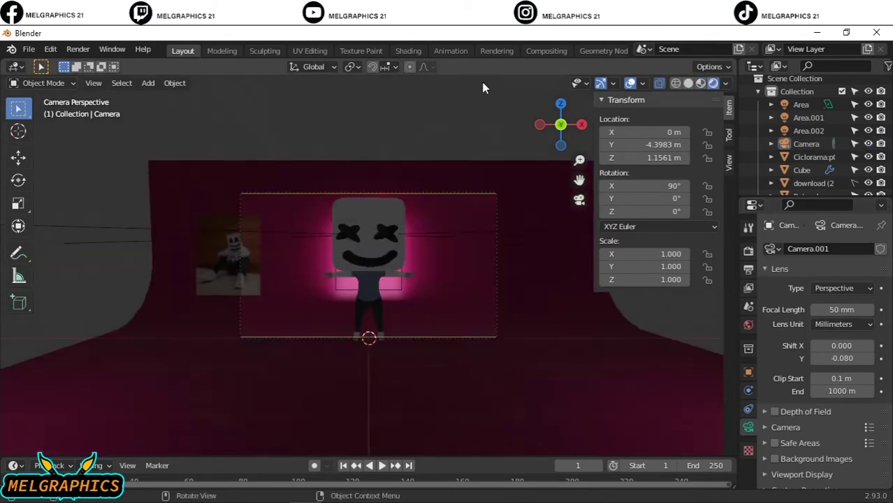
Step: Set the power of both front lights, Area and Area.001, to 100 W
{"action": "scroll", "coordinate": [515, 246], "scroll_direction": "down", "scroll_amount": 3}
{"action": "left_click", "coordinate": [514, 252]}
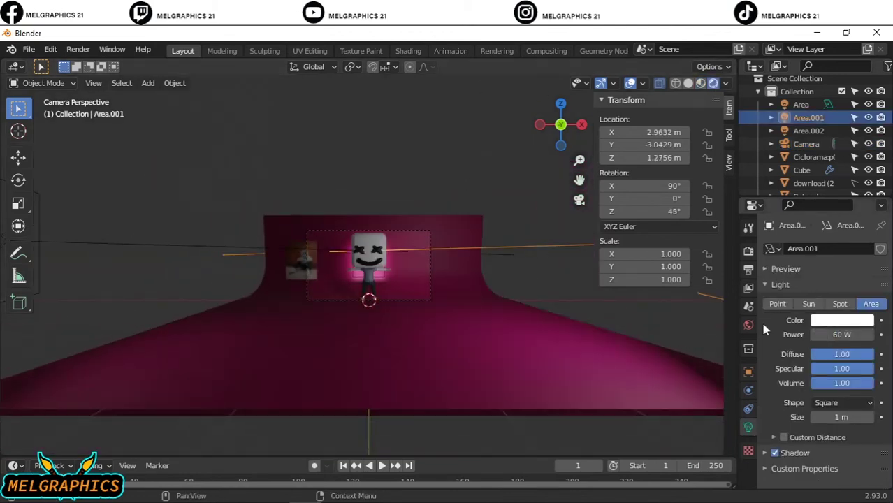
{"action": "left_click", "coordinate": [668, 302]}
{"action": "left_click_drag", "start_coordinate": [839, 335], "coordinate": [855, 337]}
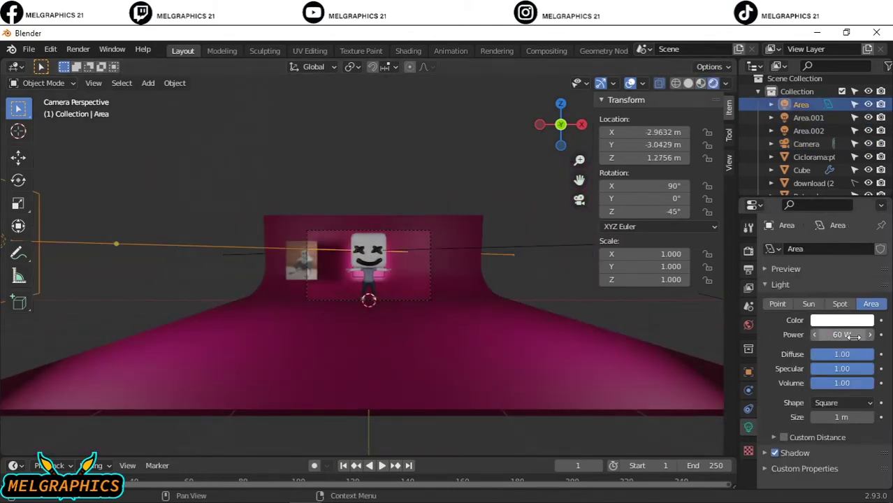
{"action": "type", "text": "100"}
{"action": "key", "text": "Return"}
{"action": "left_click", "coordinate": [557, 252]}
{"action": "double_click", "coordinate": [842, 335]}
{"action": "type", "text": "100"}
{"action": "key", "text": "Return"}
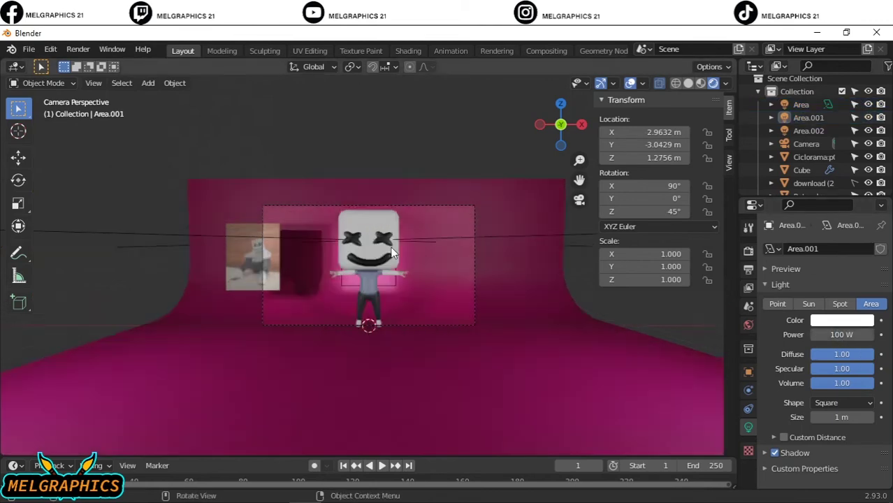
Step: Move the back light Area.002 closer to the character
{"action": "scroll", "coordinate": [554, 308], "scroll_direction": "up", "scroll_amount": 3}
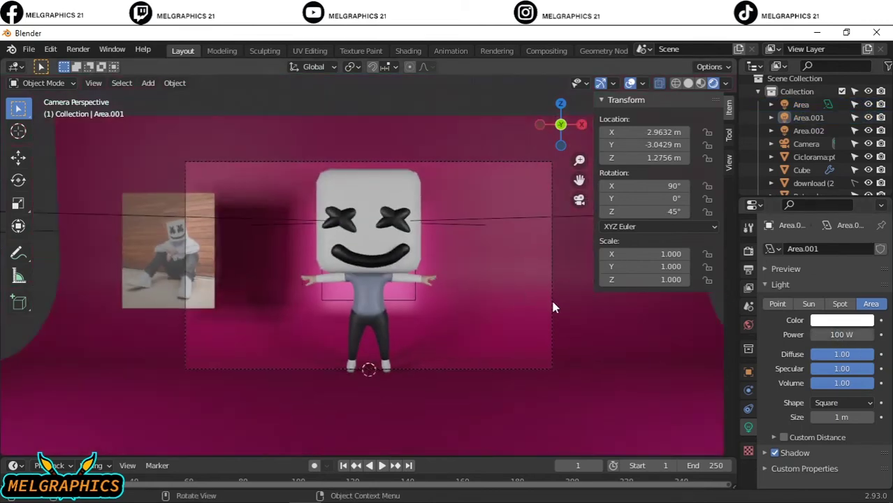
{"action": "key", "text": "KP_3"}
{"action": "left_click", "coordinate": [463, 288]}
{"action": "key", "text": "g"}
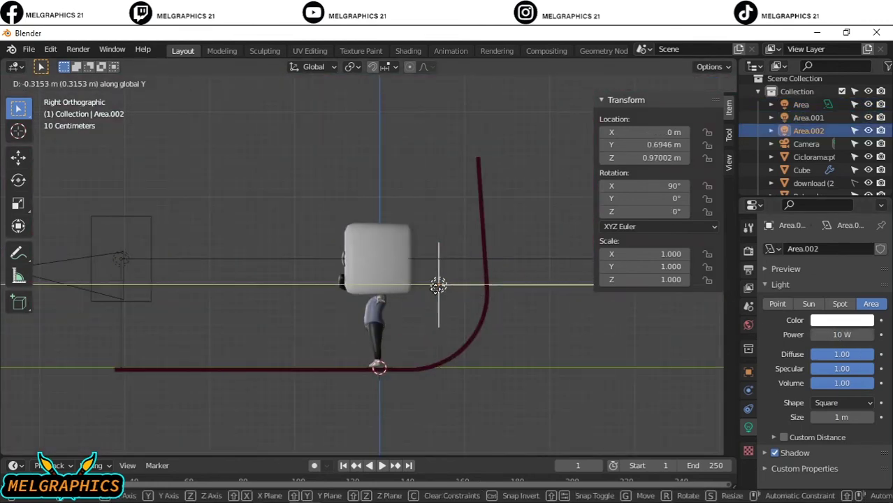
{"action": "left_click", "coordinate": [439, 286]}
{"action": "key", "text": "KP_0"}
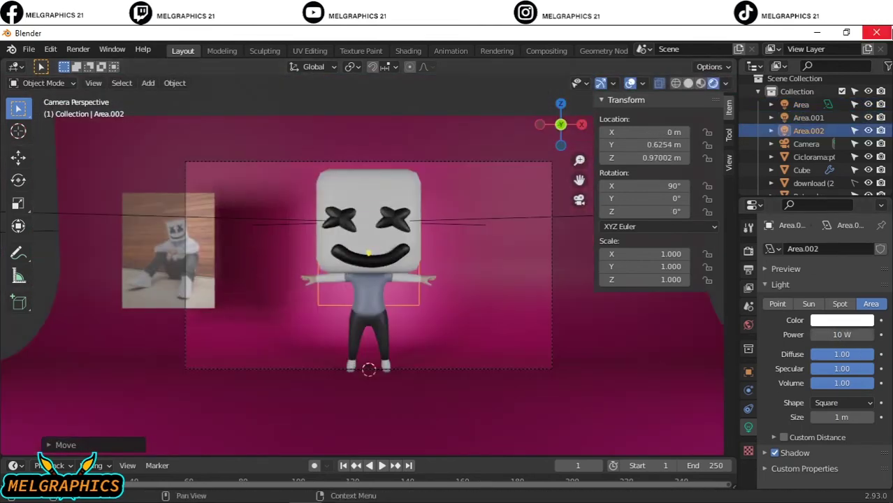
Step: Delete the reference photo and render the image
{"action": "scroll", "coordinate": [822, 154], "scroll_direction": "down", "scroll_amount": 2}
{"action": "left_click", "coordinate": [807, 121]}
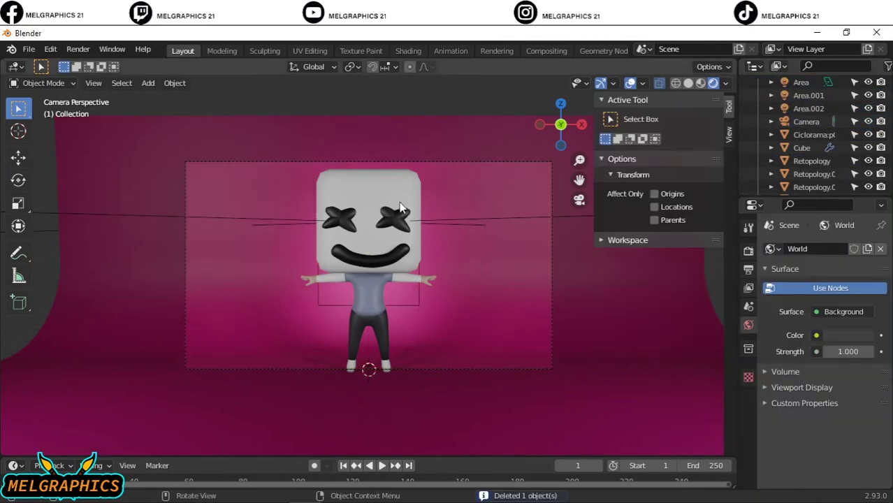
{"action": "scroll", "coordinate": [399, 202], "scroll_direction": "down", "scroll_amount": 2}
{"action": "left_click", "coordinate": [78, 51]}
{"action": "left_click", "coordinate": [144, 61]}
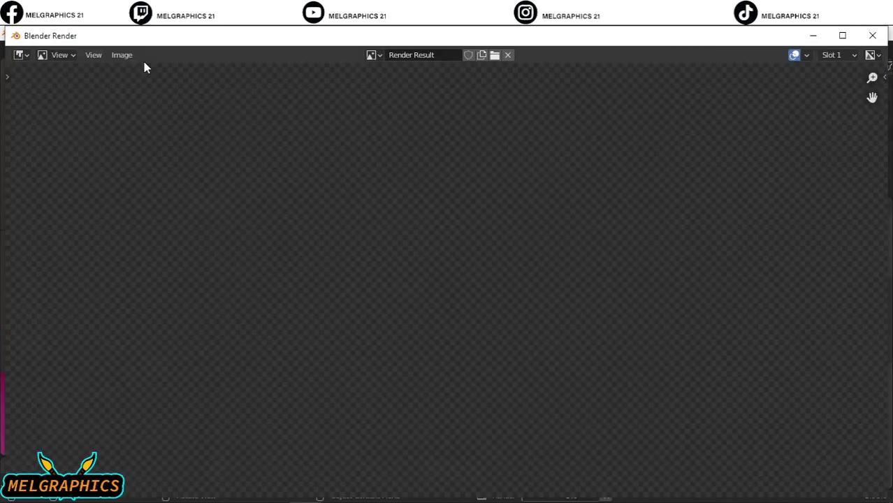